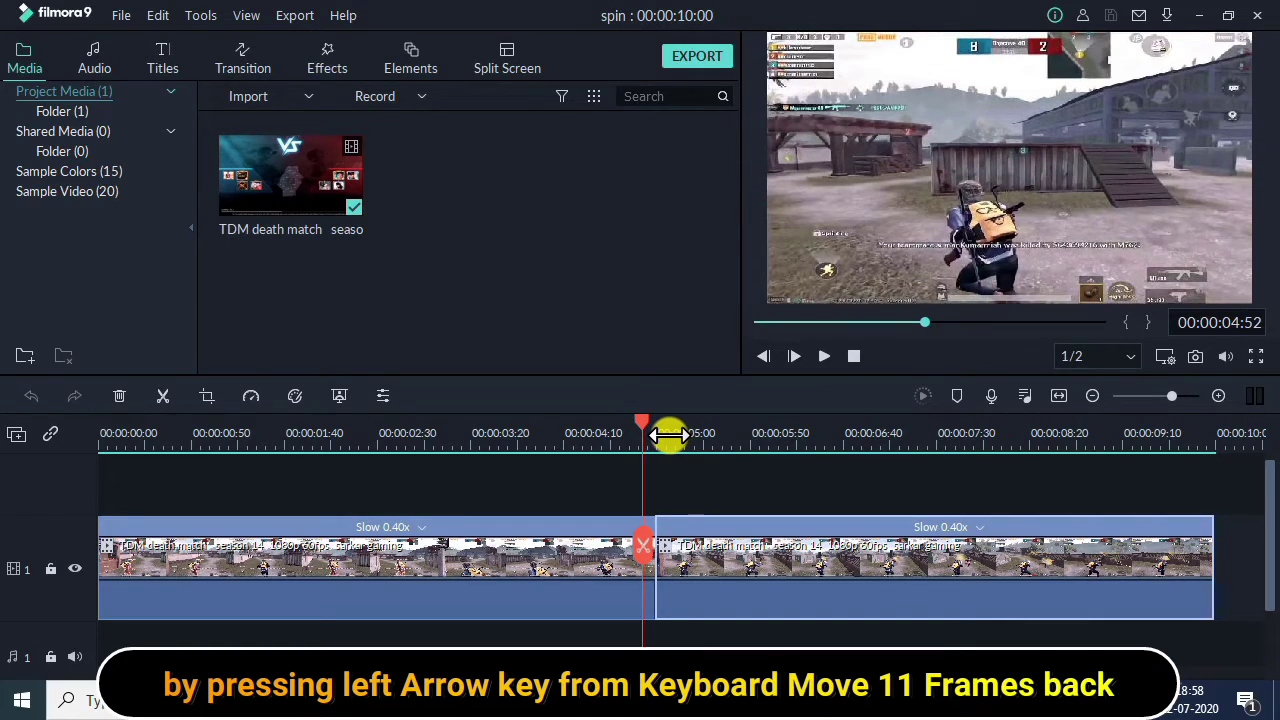
Set the playhead back to 00:00:04:49 and move the second clip to track 2 so it starts there.
{"action": "key", "text": "Left"}
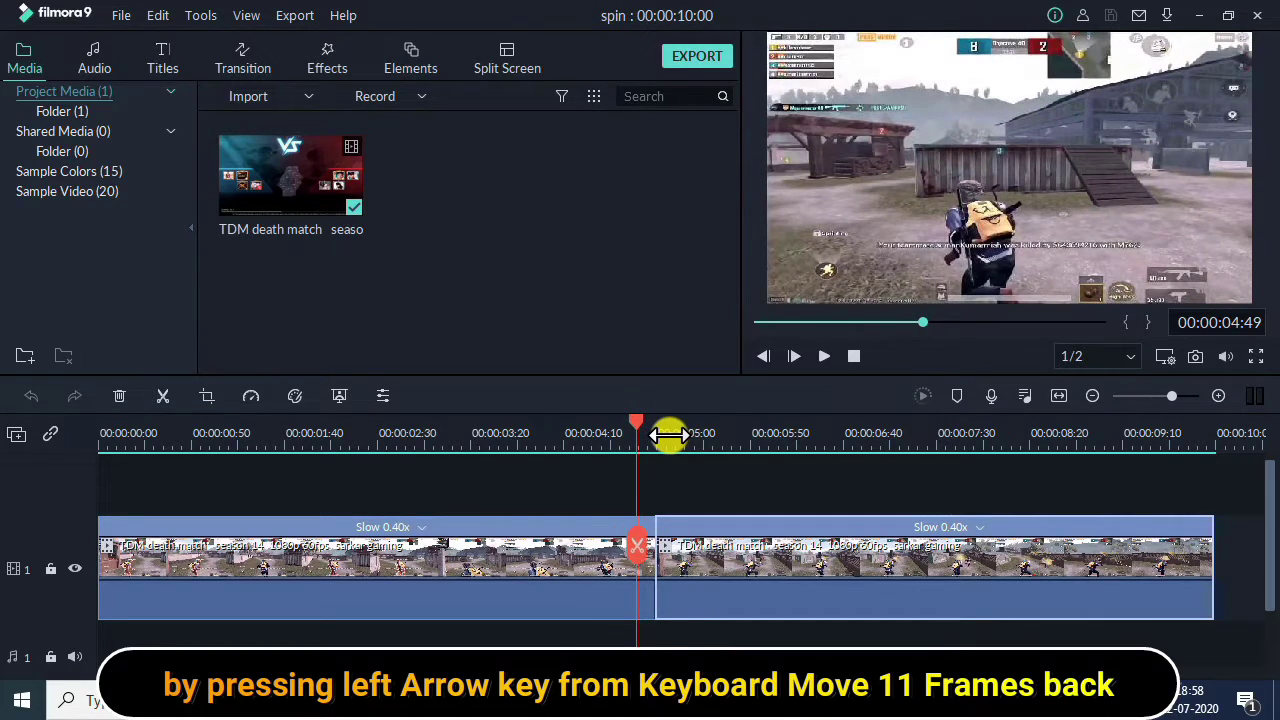
{"action": "left_click_drag", "start_coordinate": [705, 562], "coordinate": [681, 503]}
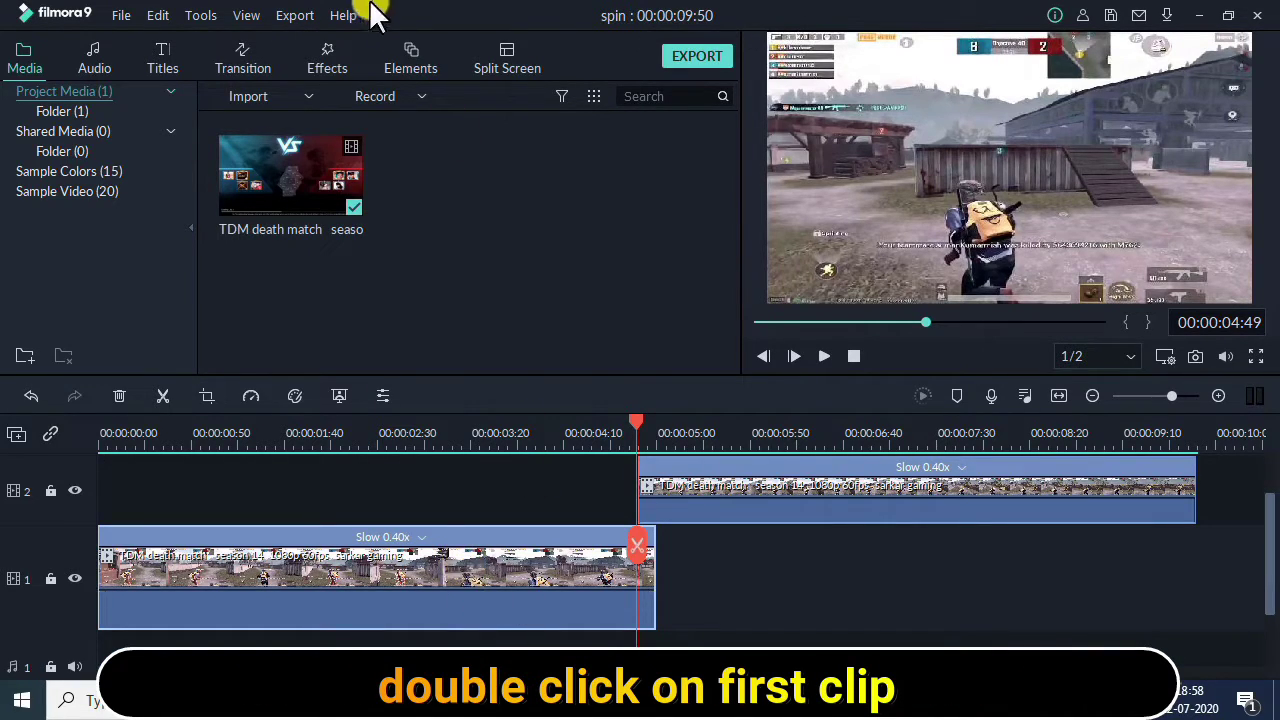
Apply the Photo Spin 3 motion to the first clip on track 1.
{"action": "double_click", "coordinate": [377, 576]}
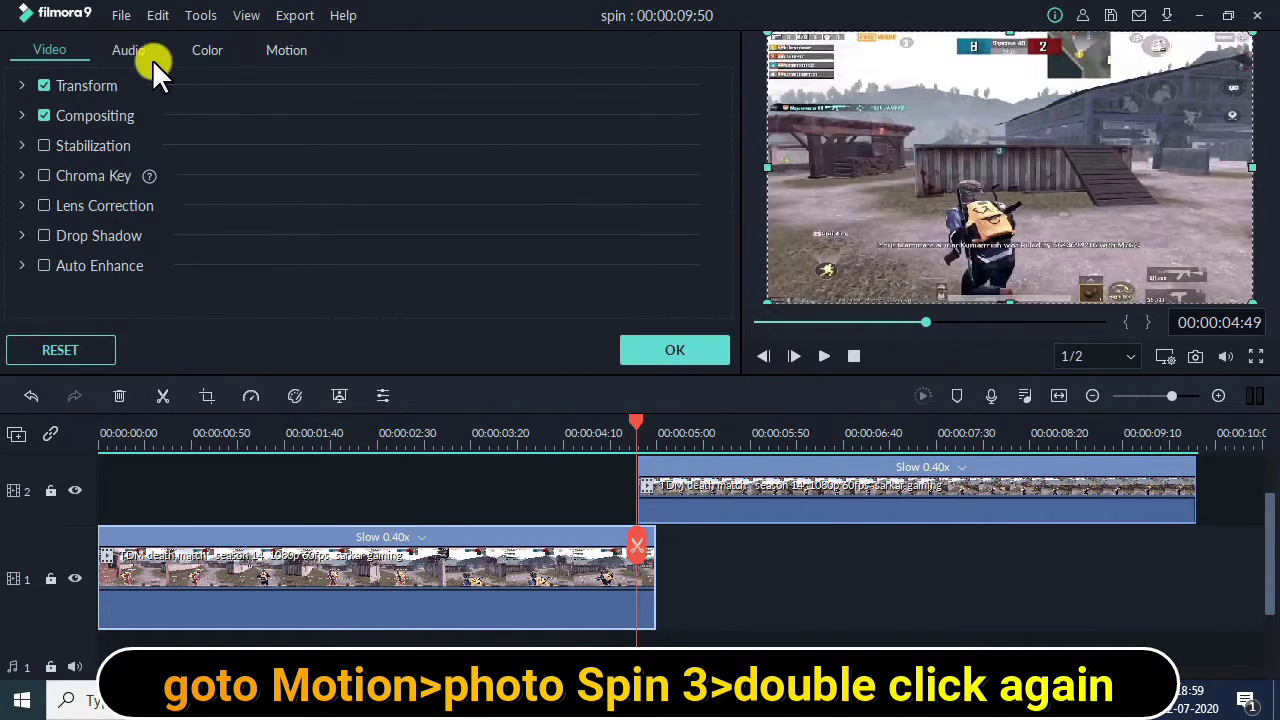
{"action": "left_click", "coordinate": [284, 50]}
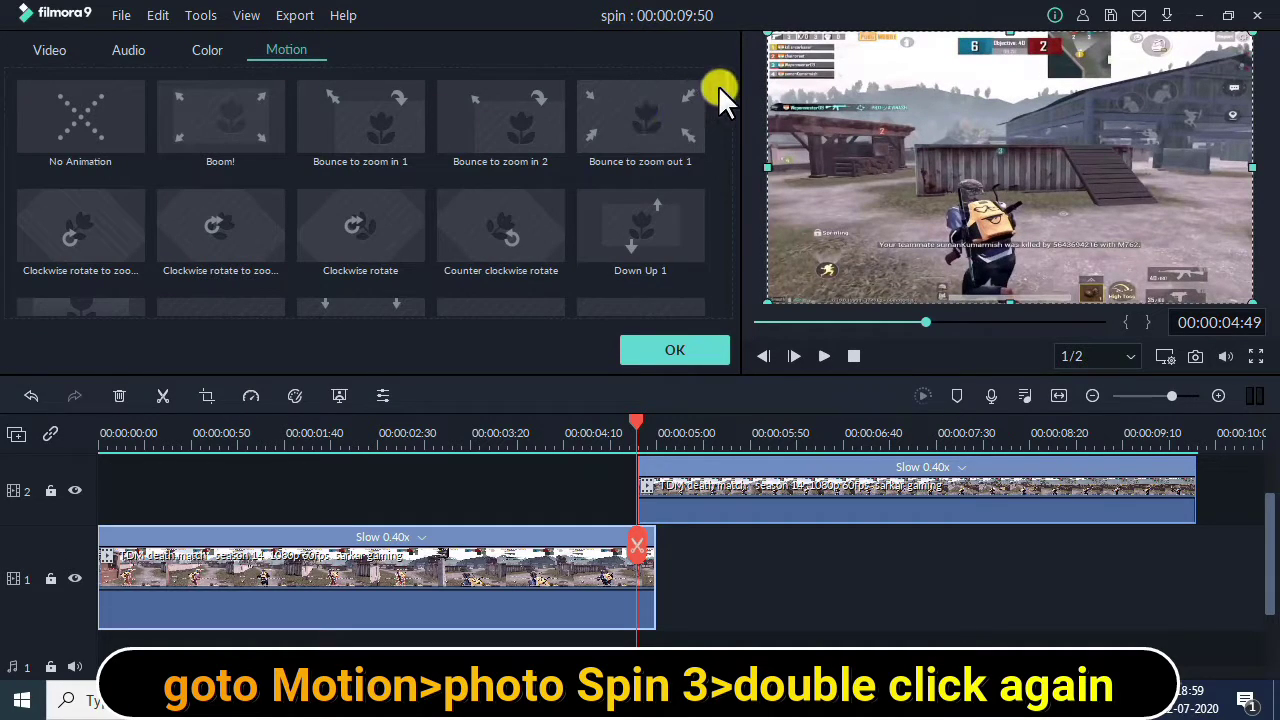
{"action": "scroll", "coordinate": [728, 89], "scroll_direction": "down", "scroll_amount": 5}
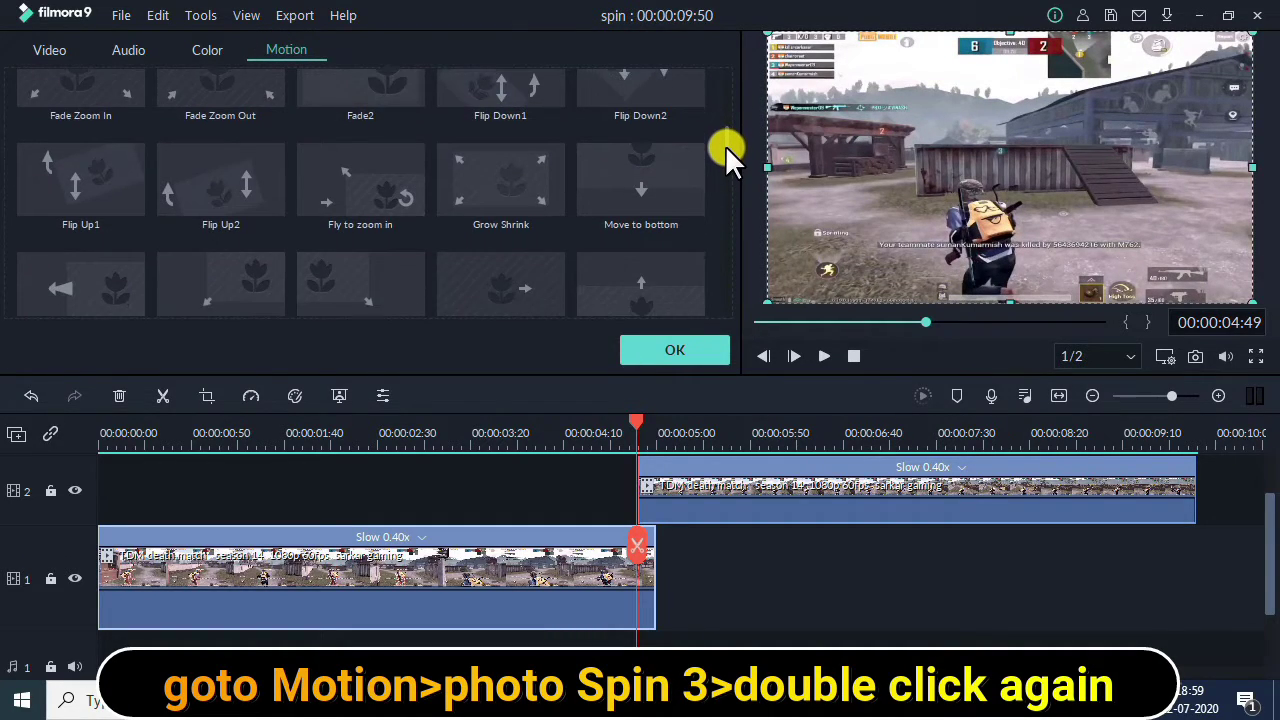
{"action": "scroll", "coordinate": [725, 145], "scroll_direction": "down", "scroll_amount": 5}
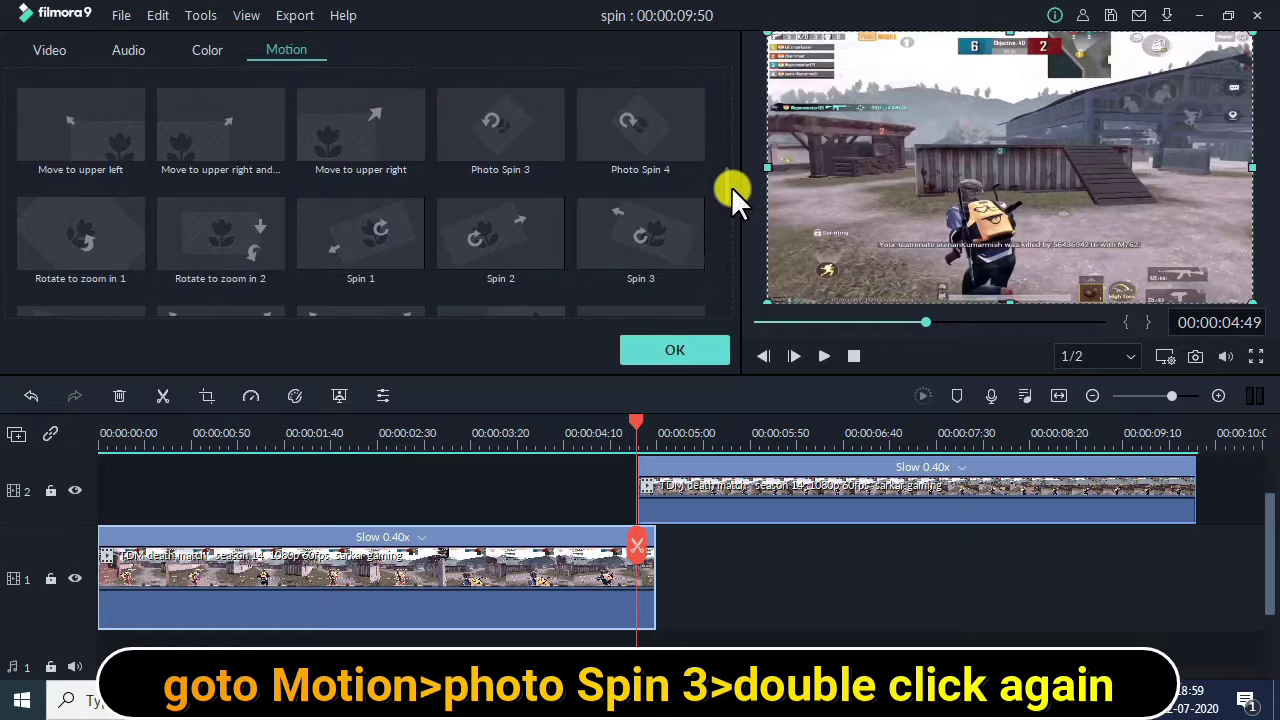
{"action": "scroll", "coordinate": [731, 183], "scroll_direction": "up", "scroll_amount": 1}
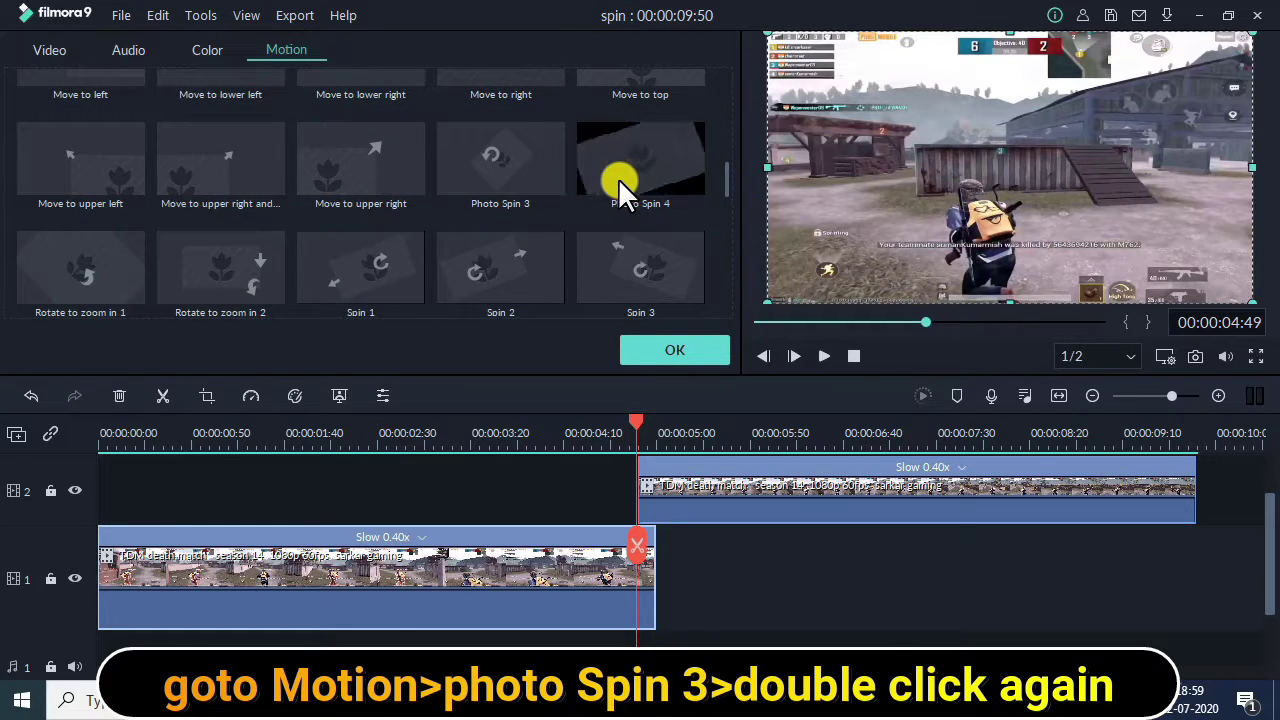
{"action": "double_click", "coordinate": [493, 176]}
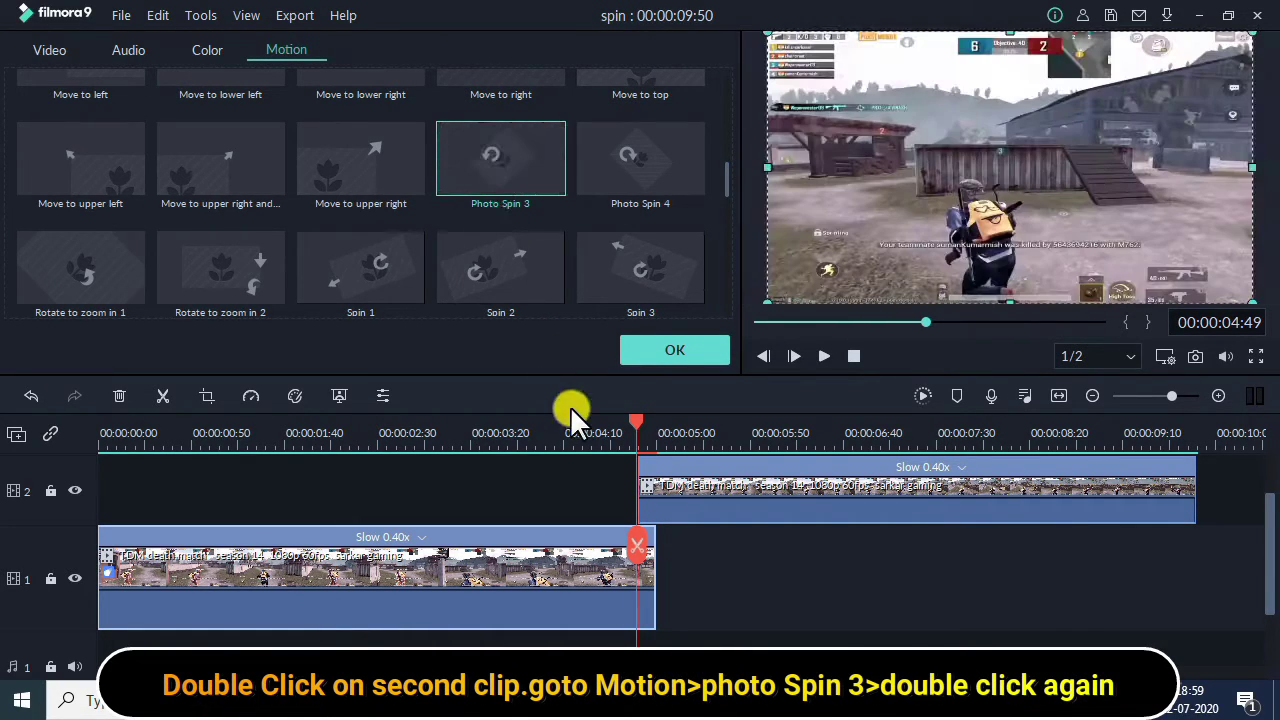
Apply the Photo Spin 3 motion to the second clip on track 2 and close the clip settings.
{"action": "left_click_drag", "start_coordinate": [633, 421], "coordinate": [684, 422]}
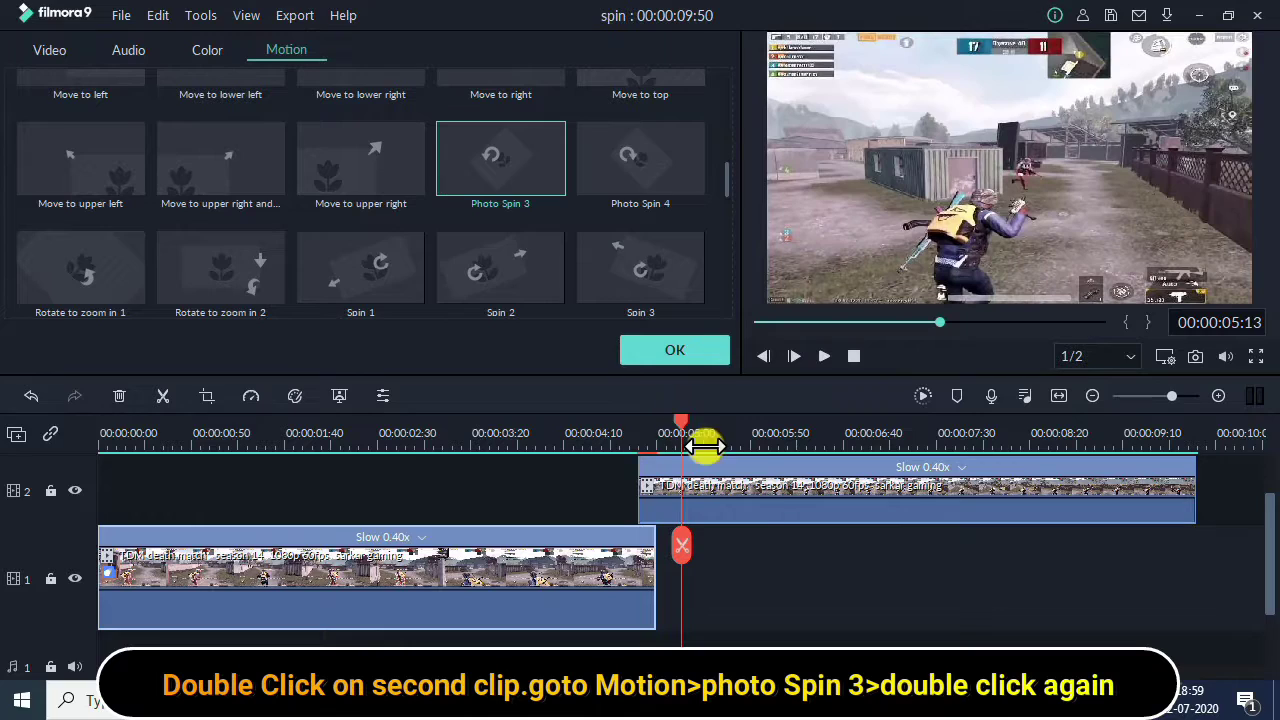
{"action": "left_click", "coordinate": [766, 494]}
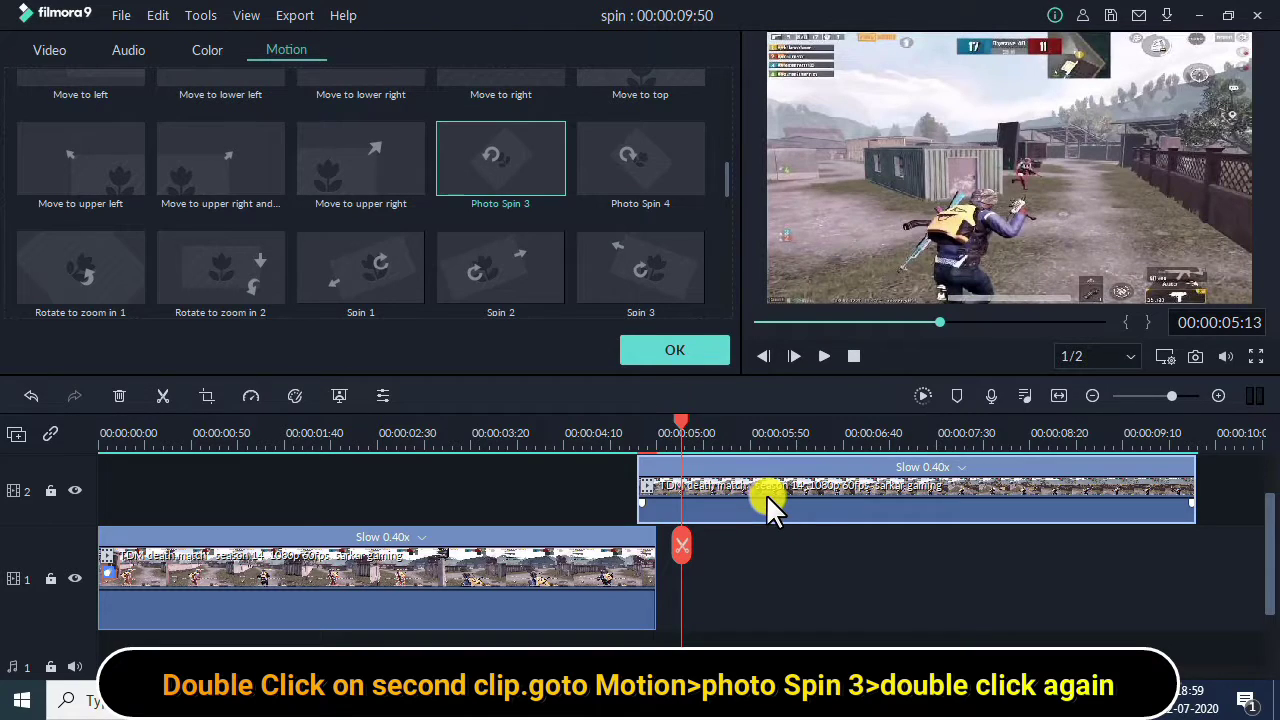
{"action": "double_click", "coordinate": [518, 170]}
{"action": "left_click", "coordinate": [670, 350]}
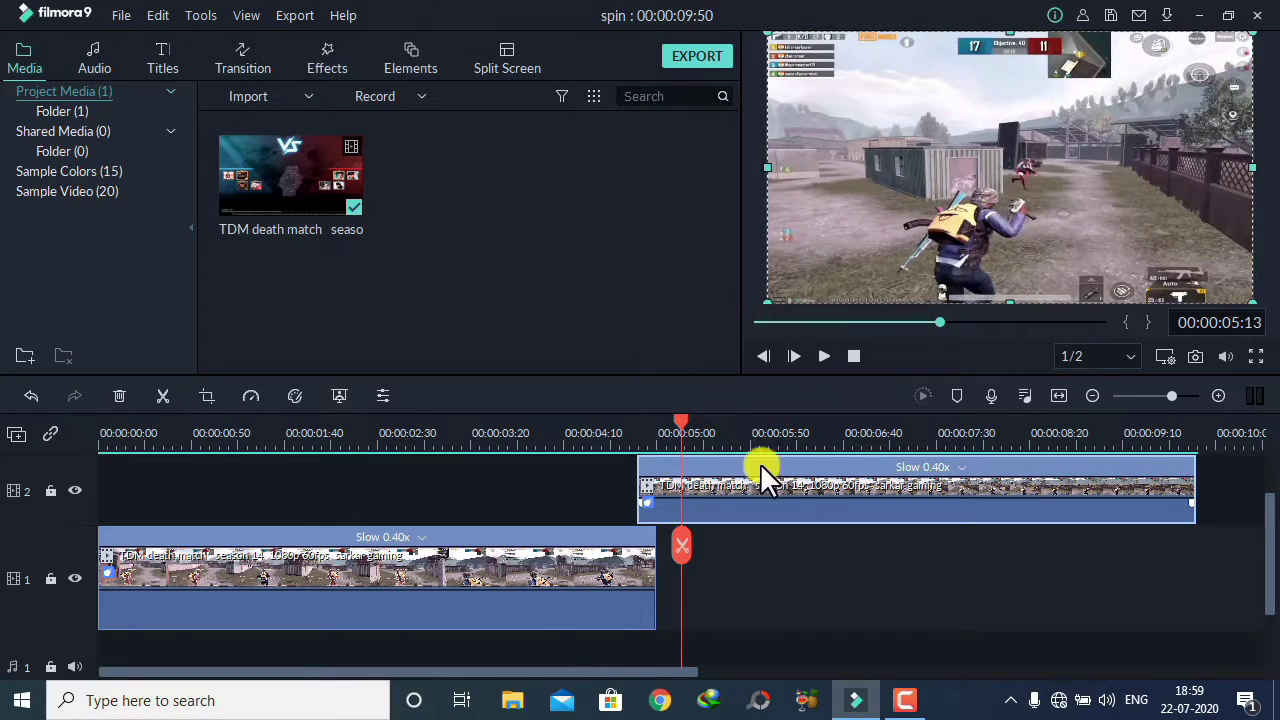
Play back the spinning clips and view the MP4 export settings.
{"action": "left_click", "coordinate": [822, 356]}
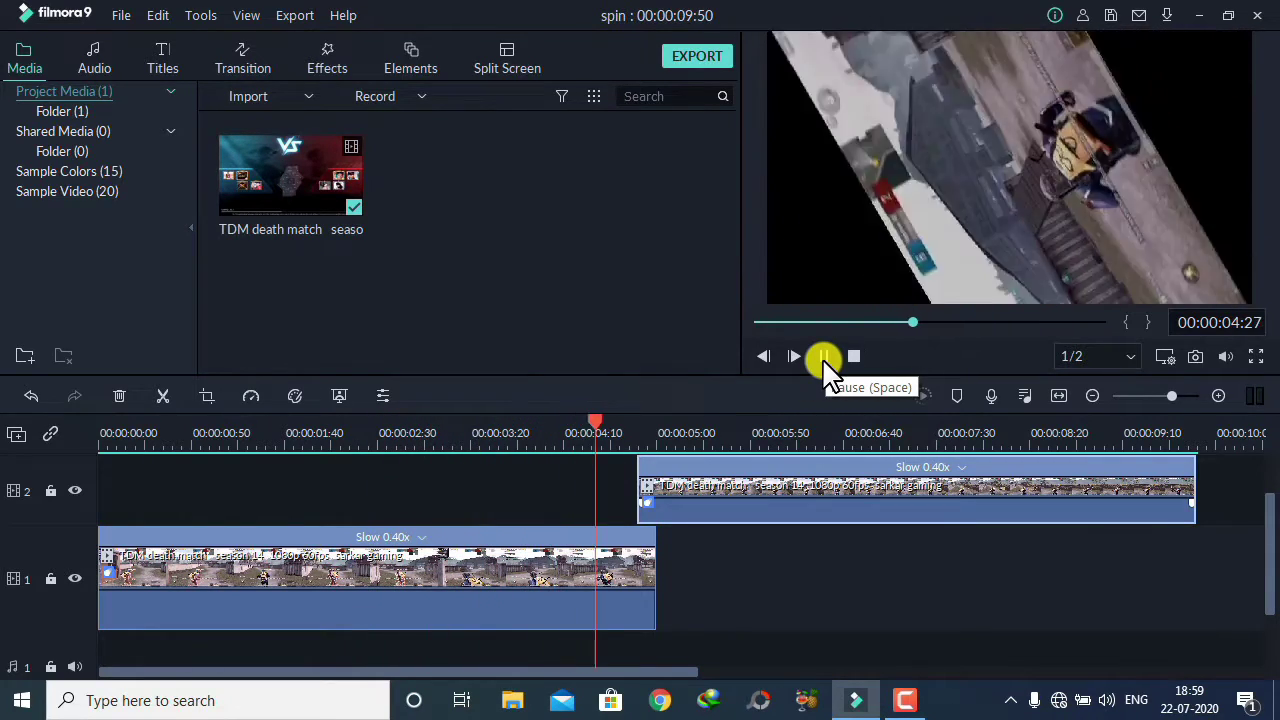
{"action": "left_click", "coordinate": [824, 362]}
{"action": "left_click", "coordinate": [677, 58]}
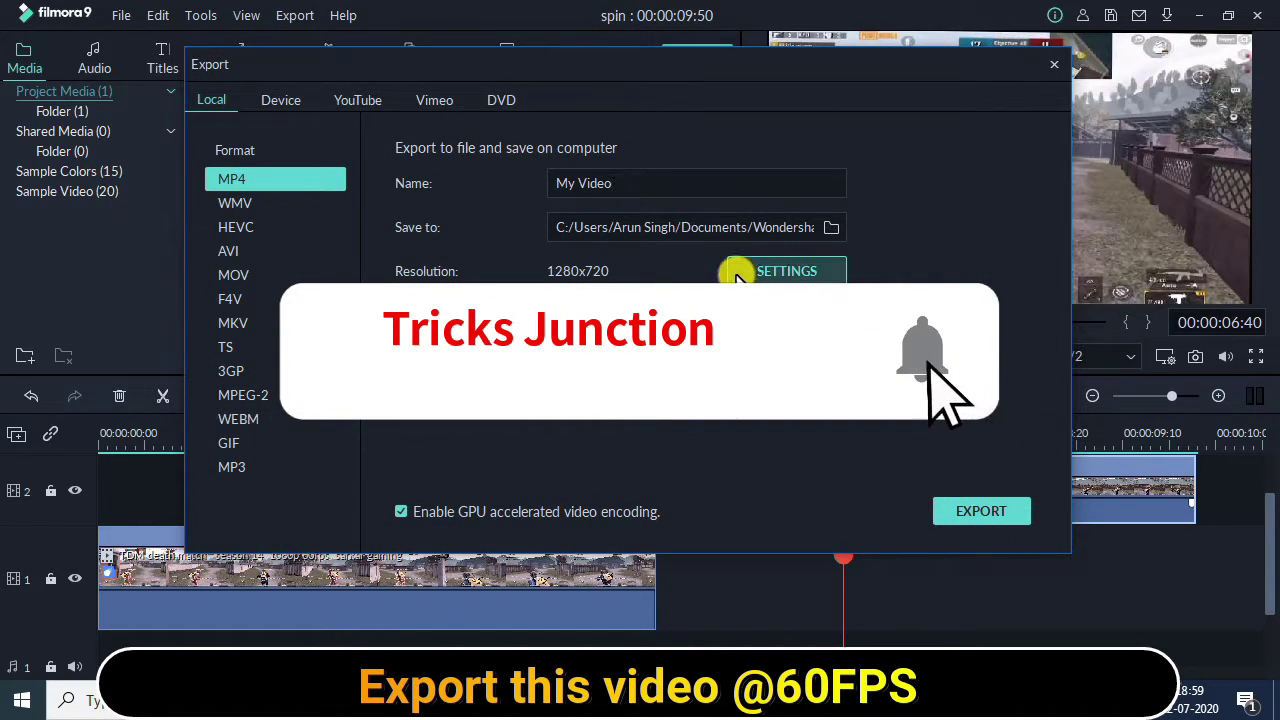
{"action": "left_click", "coordinate": [1056, 70]}
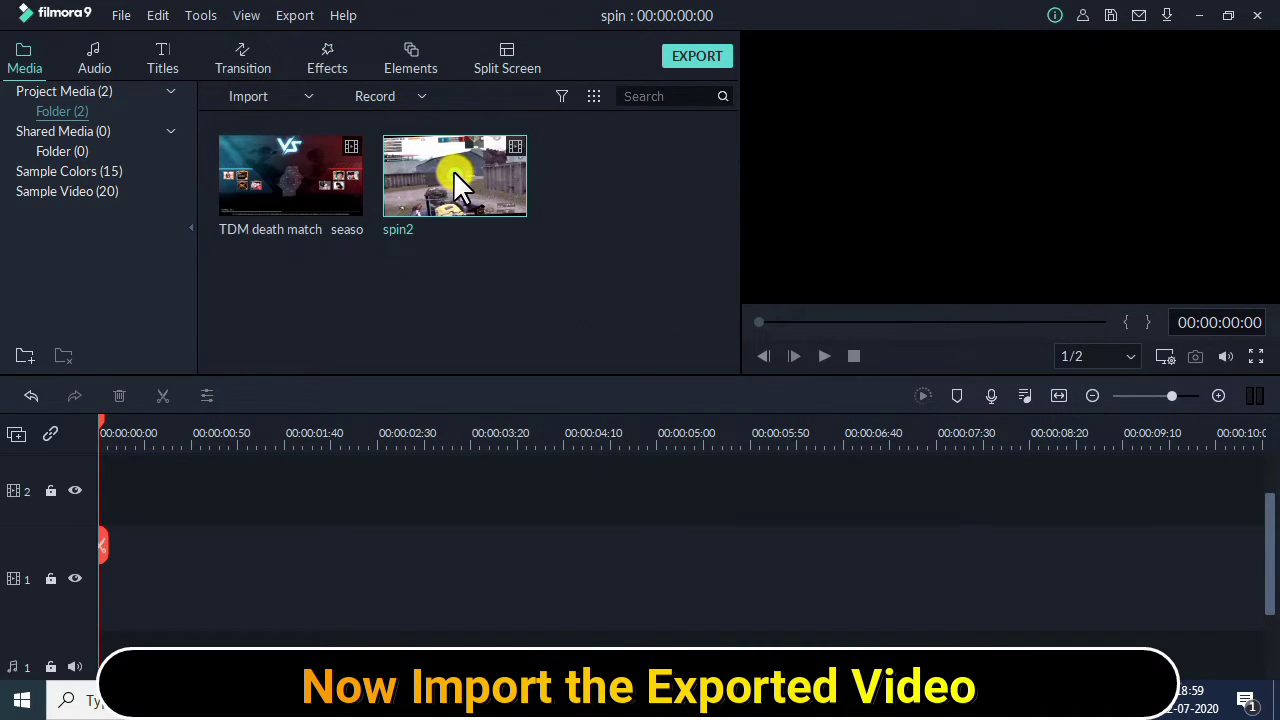
Place the spin2 video on track 1 and split it at 00:00:01:50, after the first spin.
{"action": "left_click", "coordinate": [455, 178]}
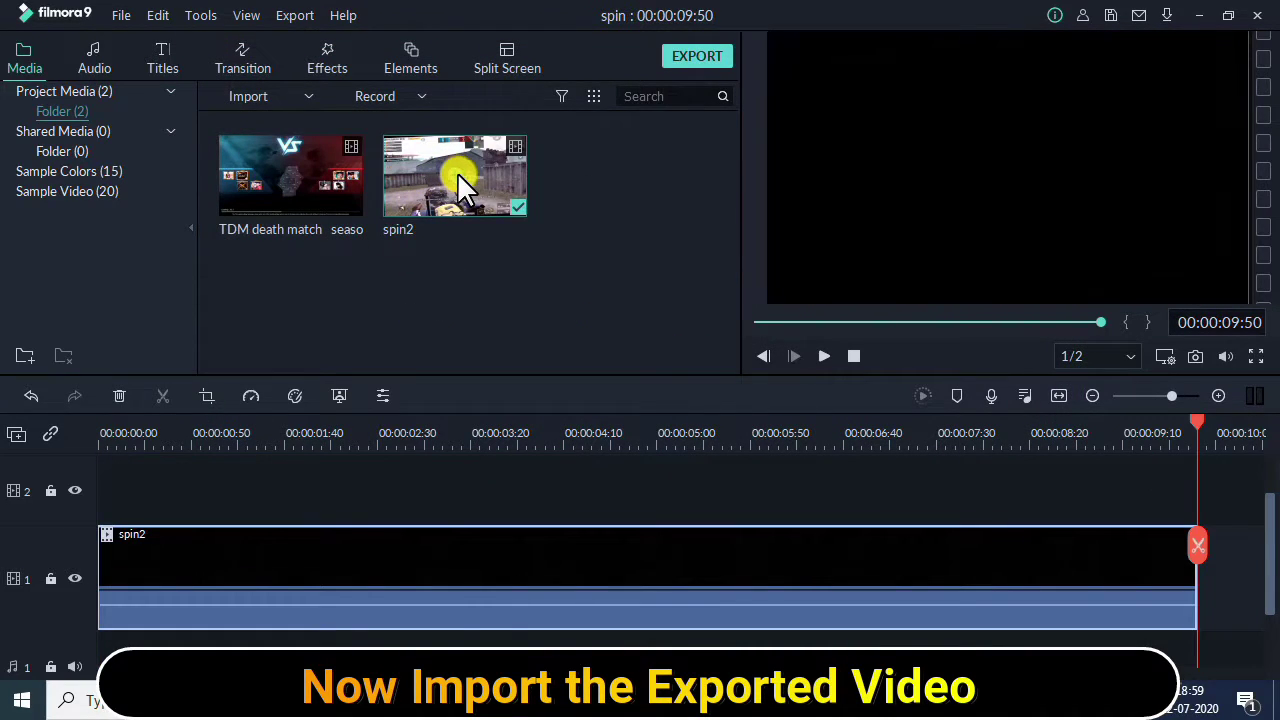
{"action": "left_click_drag", "start_coordinate": [323, 432], "coordinate": [303, 454]}
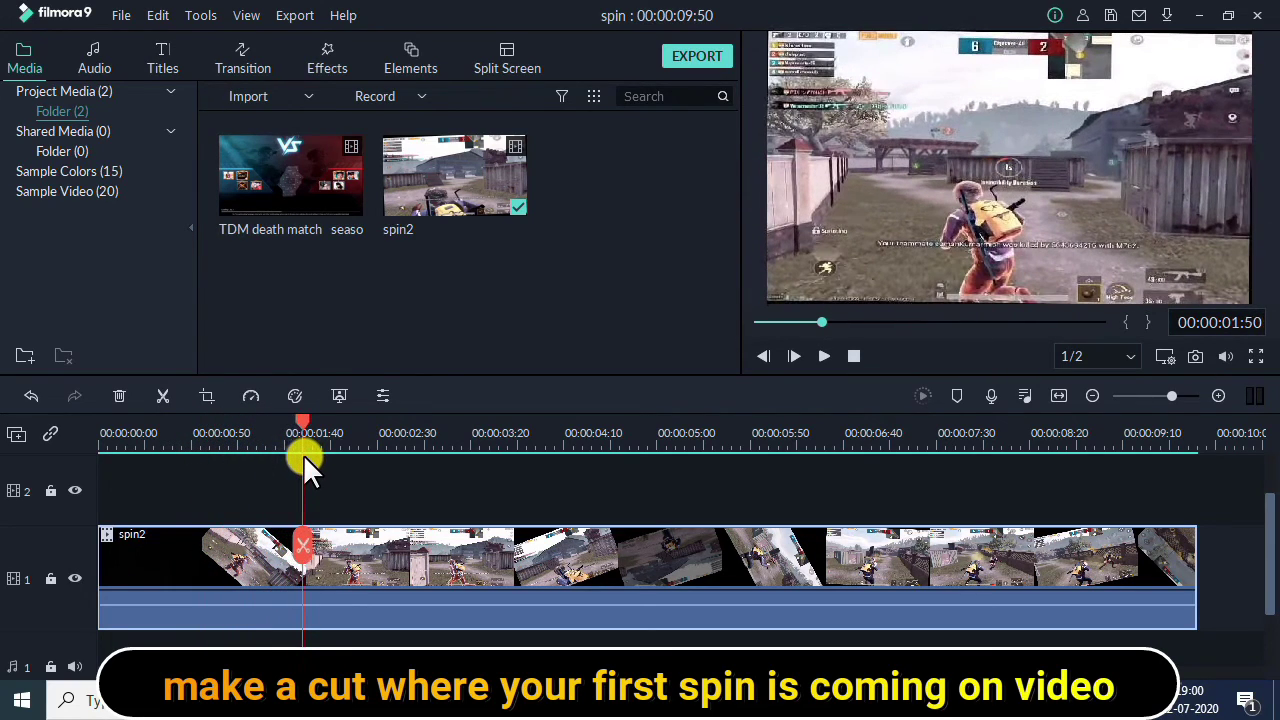
{"action": "left_click", "coordinate": [304, 548]}
Split spin2 again at 00:00:08:07 and delete the opening and closing segments with the first and last spins.
{"action": "left_click_drag", "start_coordinate": [304, 425], "coordinate": [1005, 579]}
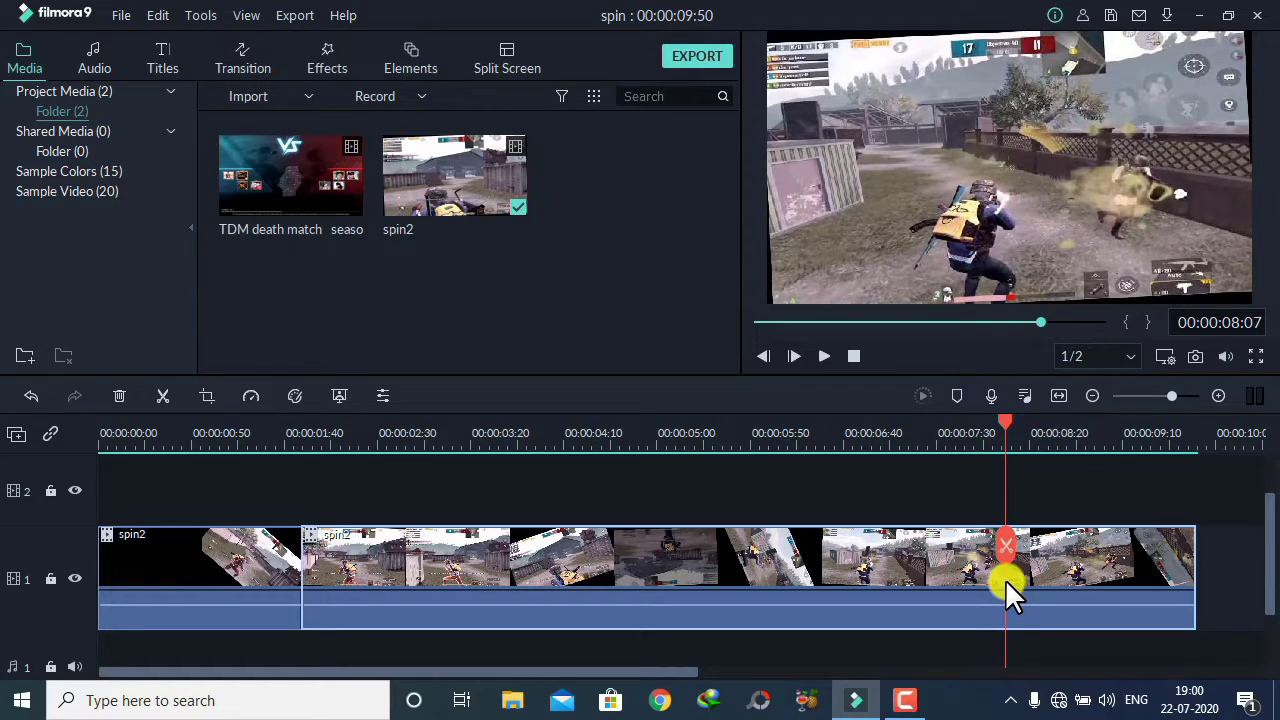
{"action": "left_click", "coordinate": [1004, 548]}
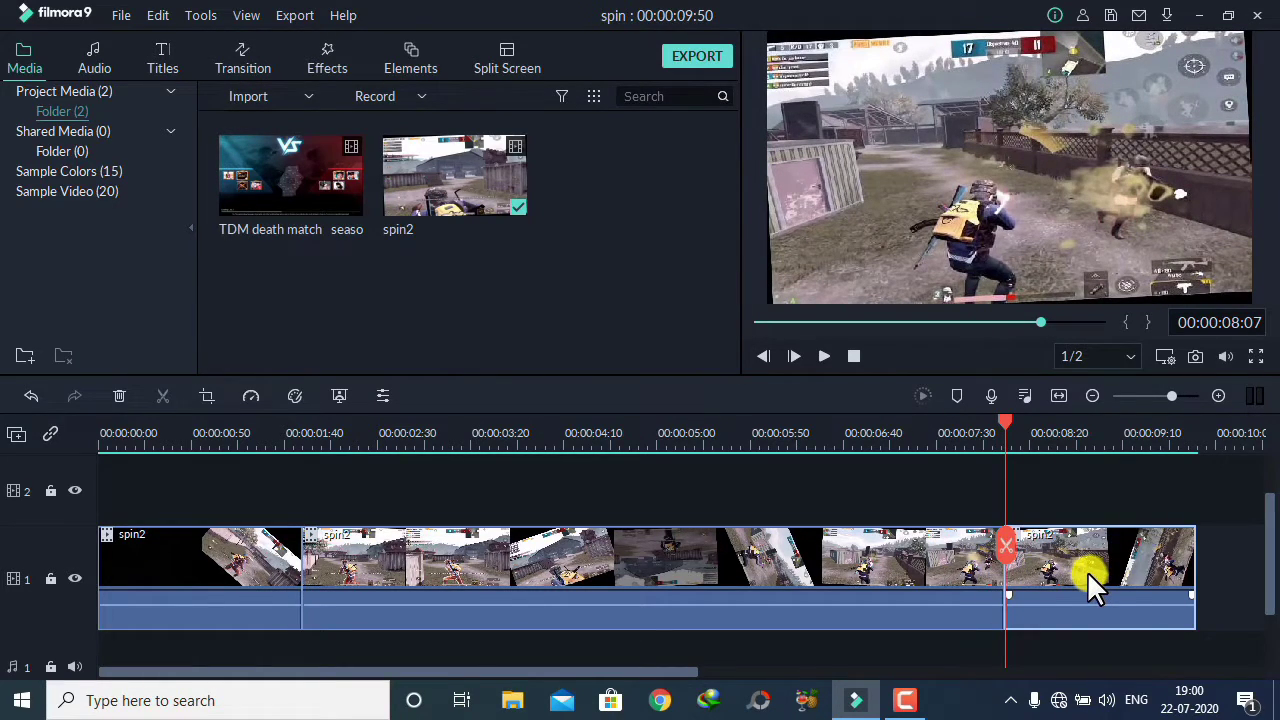
{"action": "key", "text": "Delete"}
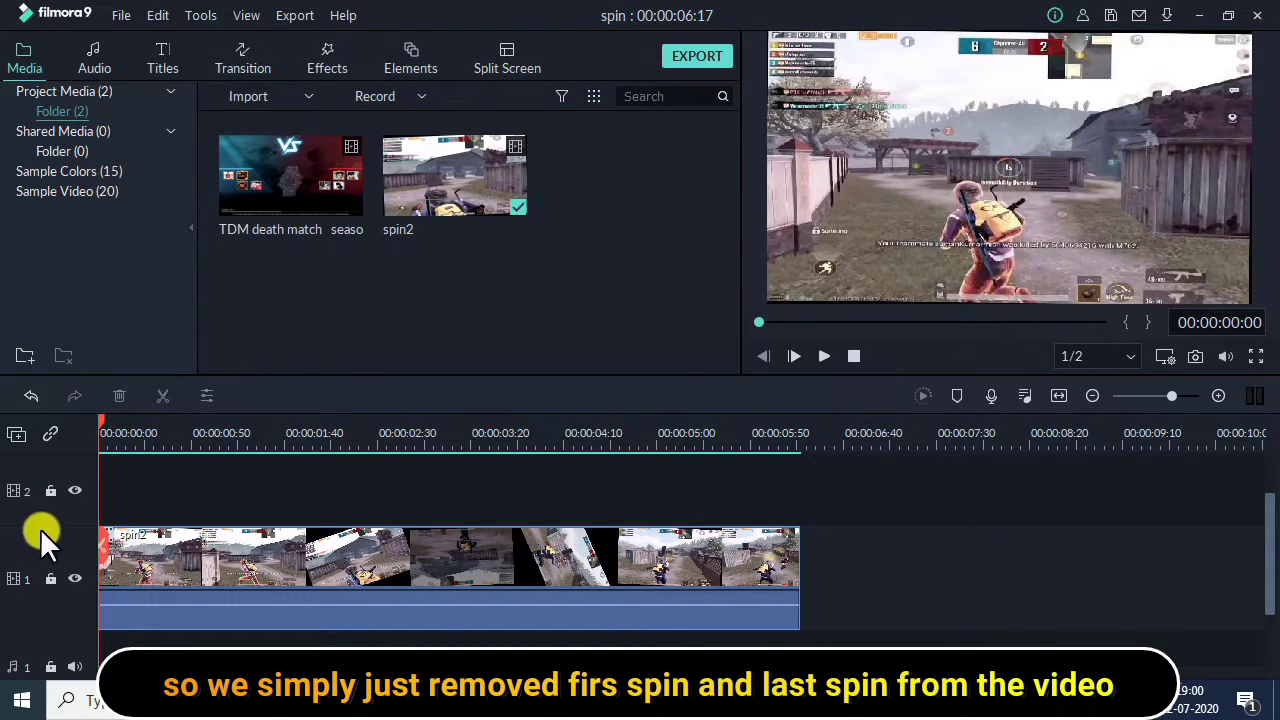
Play back the trimmed spin2 clip and scrub through its opening from the start to 00:00:01:24.
{"action": "left_click", "coordinate": [822, 356]}
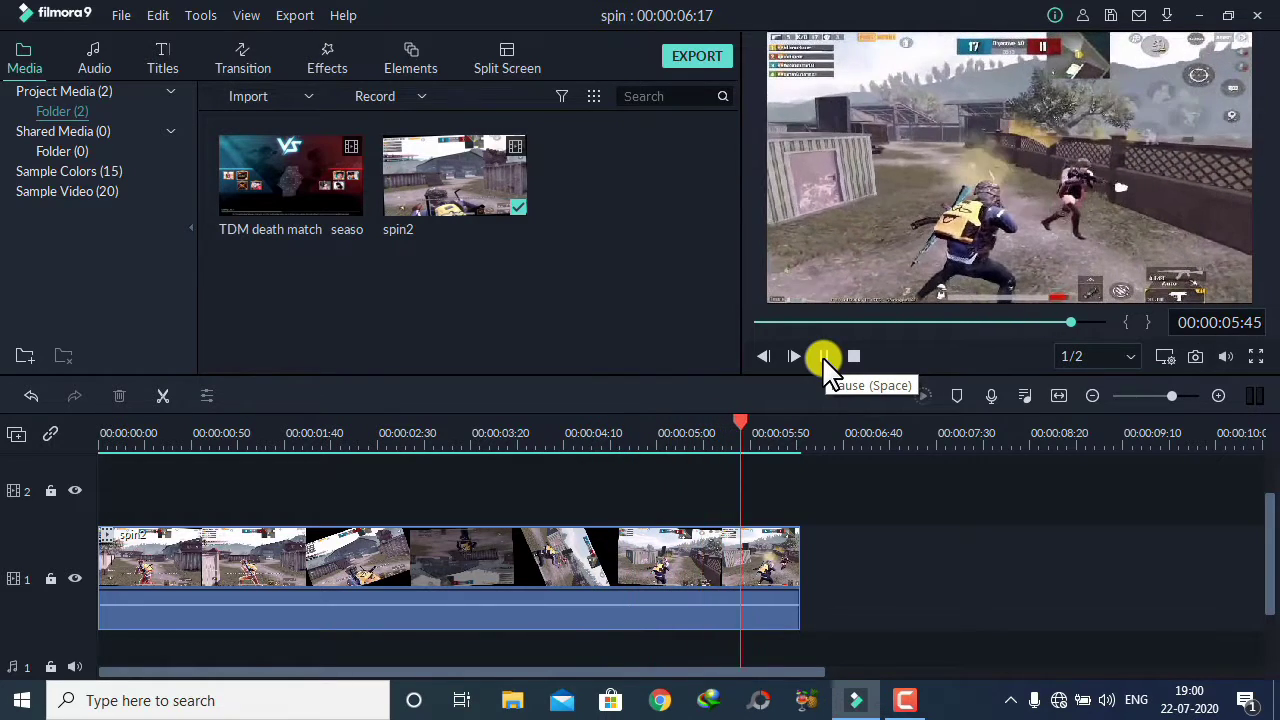
{"action": "left_click", "coordinate": [822, 356]}
{"action": "left_click_drag", "start_coordinate": [763, 421], "coordinate": [5, 515]}
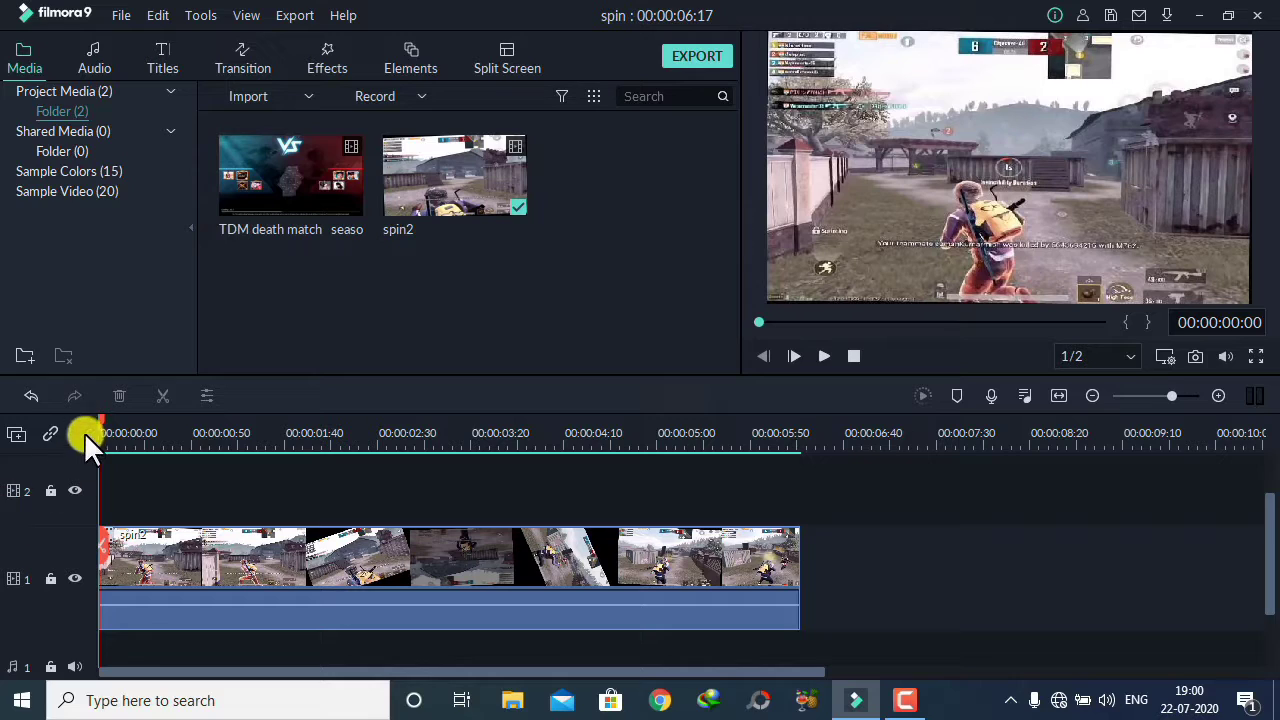
{"action": "left_click_drag", "start_coordinate": [102, 418], "coordinate": [254, 452]}
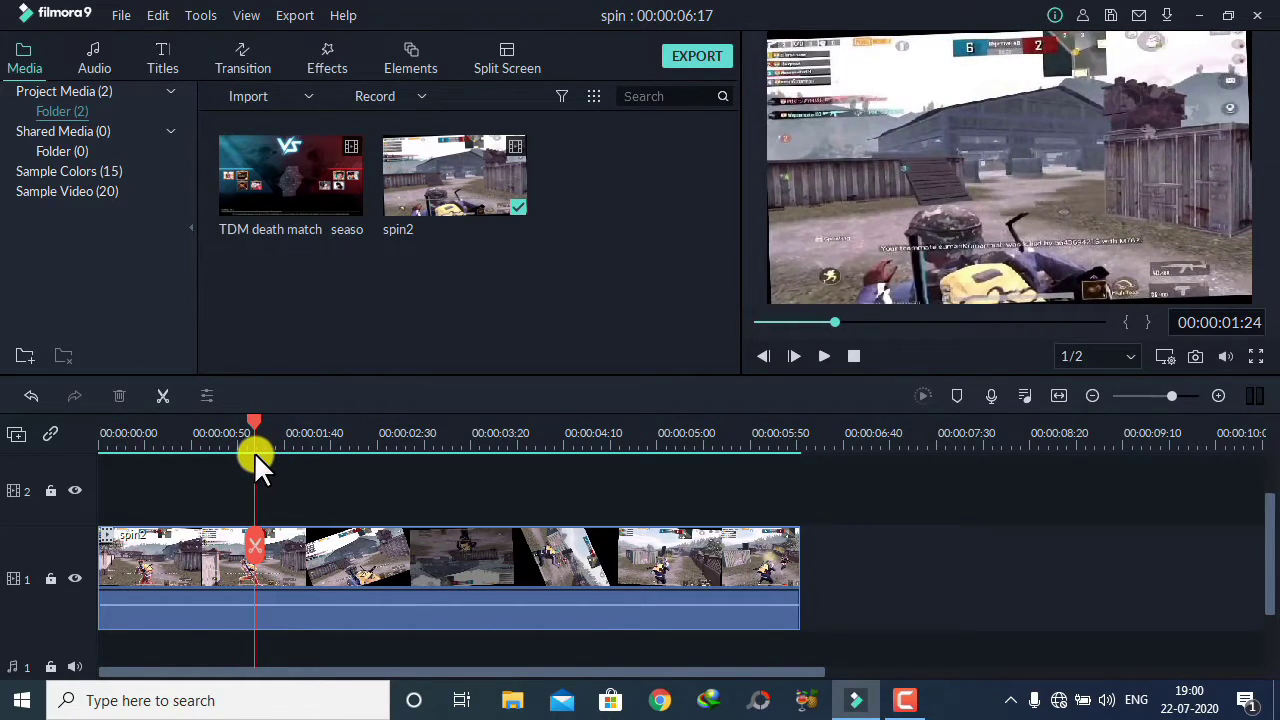
Apply a 16:9 Pan & Zoom to the spin2 clip, shrinking the end frame to about 111 x 64 near the image centre.
{"action": "double_click", "coordinate": [371, 536]}
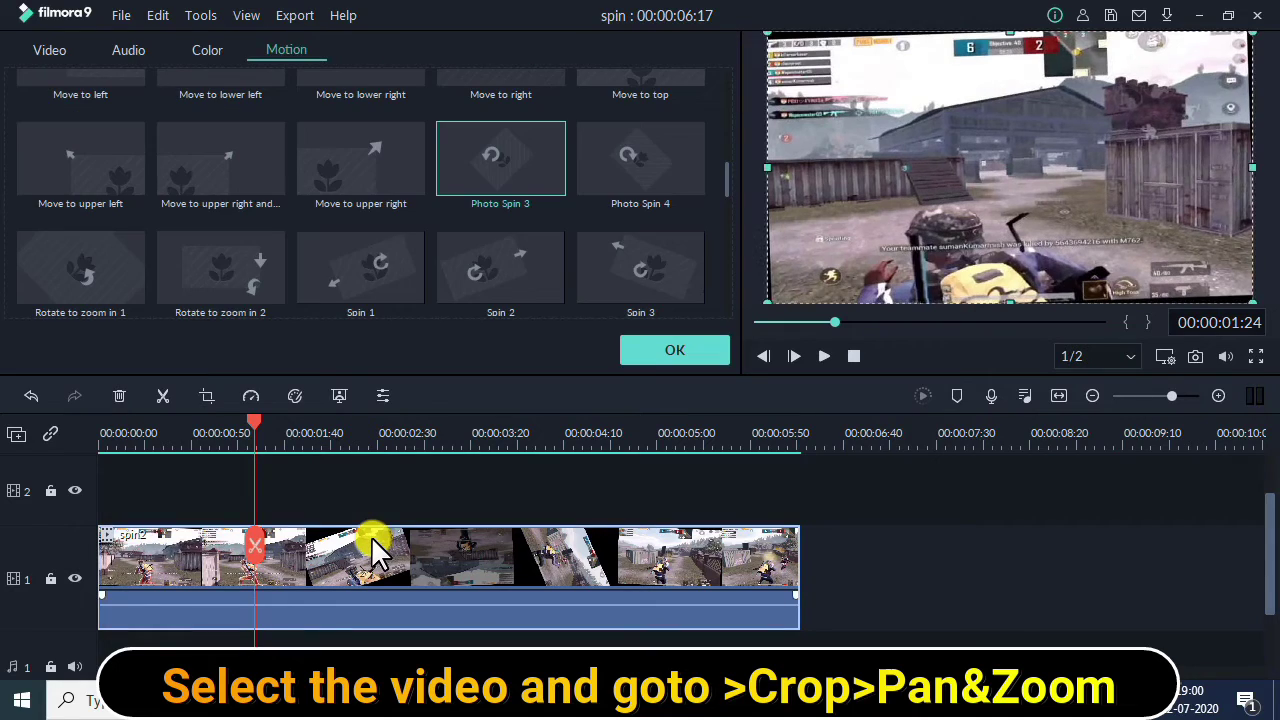
{"action": "left_click", "coordinate": [658, 354]}
{"action": "left_click", "coordinate": [210, 396]}
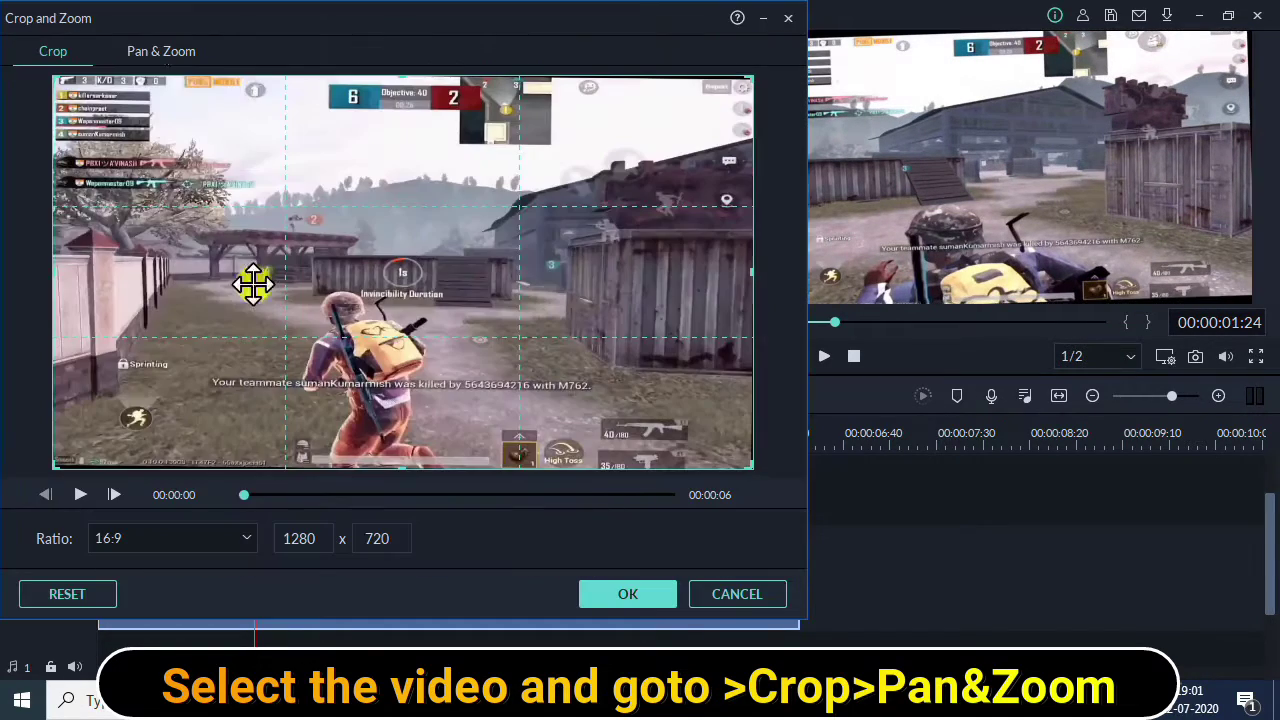
{"action": "left_click", "coordinate": [158, 51]}
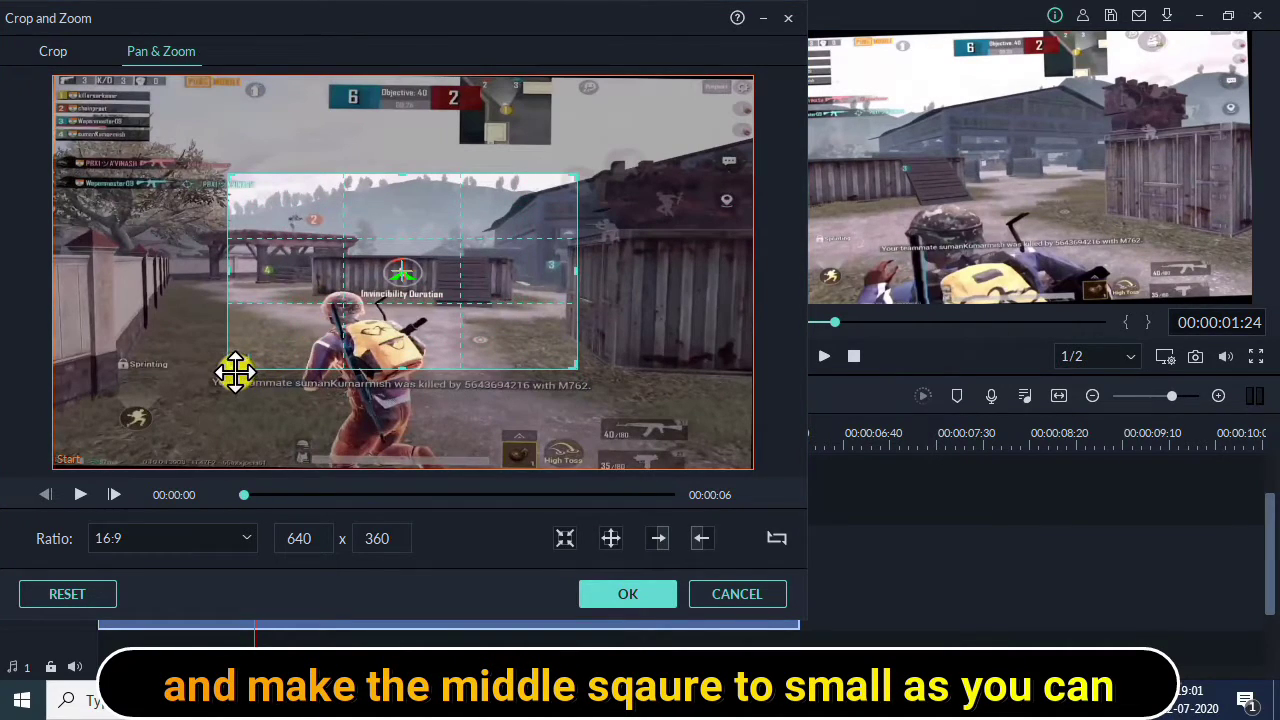
{"action": "left_click_drag", "start_coordinate": [237, 366], "coordinate": [471, 263]}
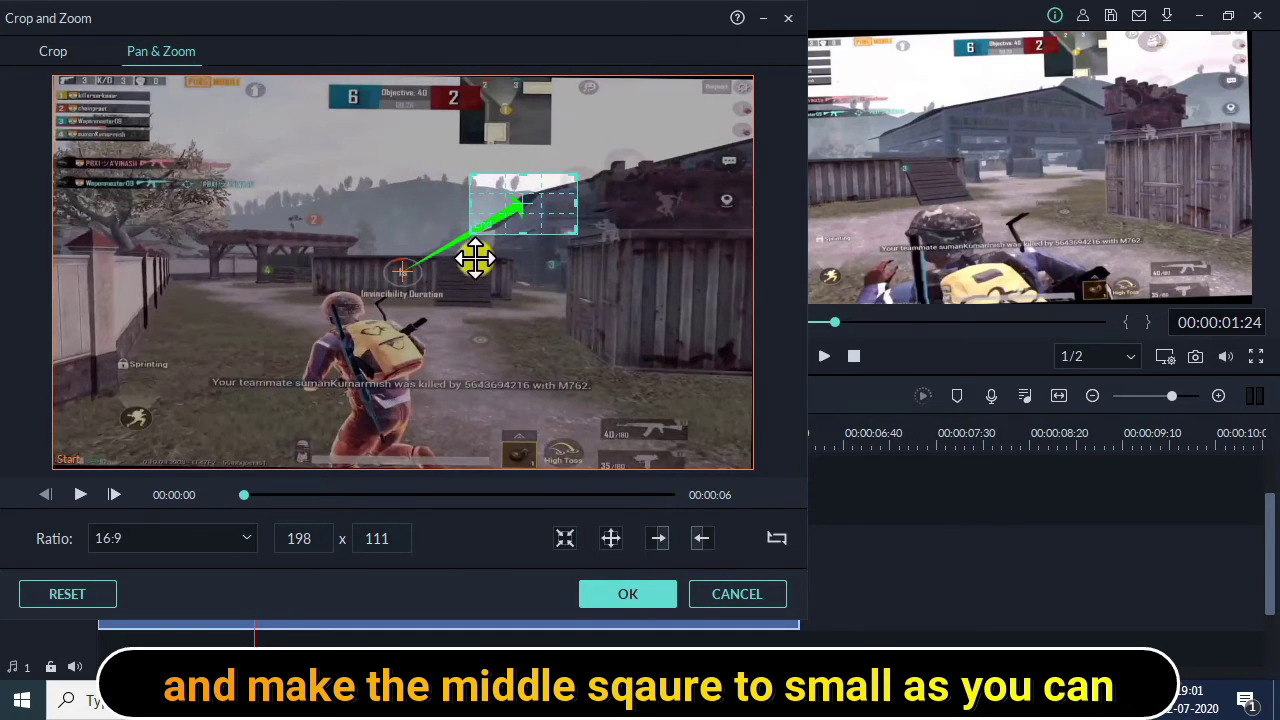
{"action": "left_click_drag", "start_coordinate": [491, 211], "coordinate": [392, 292]}
{"action": "left_click", "coordinate": [611, 596]}
Play back the zoom and split the spin2 clip mid-spin at 00:00:02:50.
{"action": "left_click", "coordinate": [825, 355]}
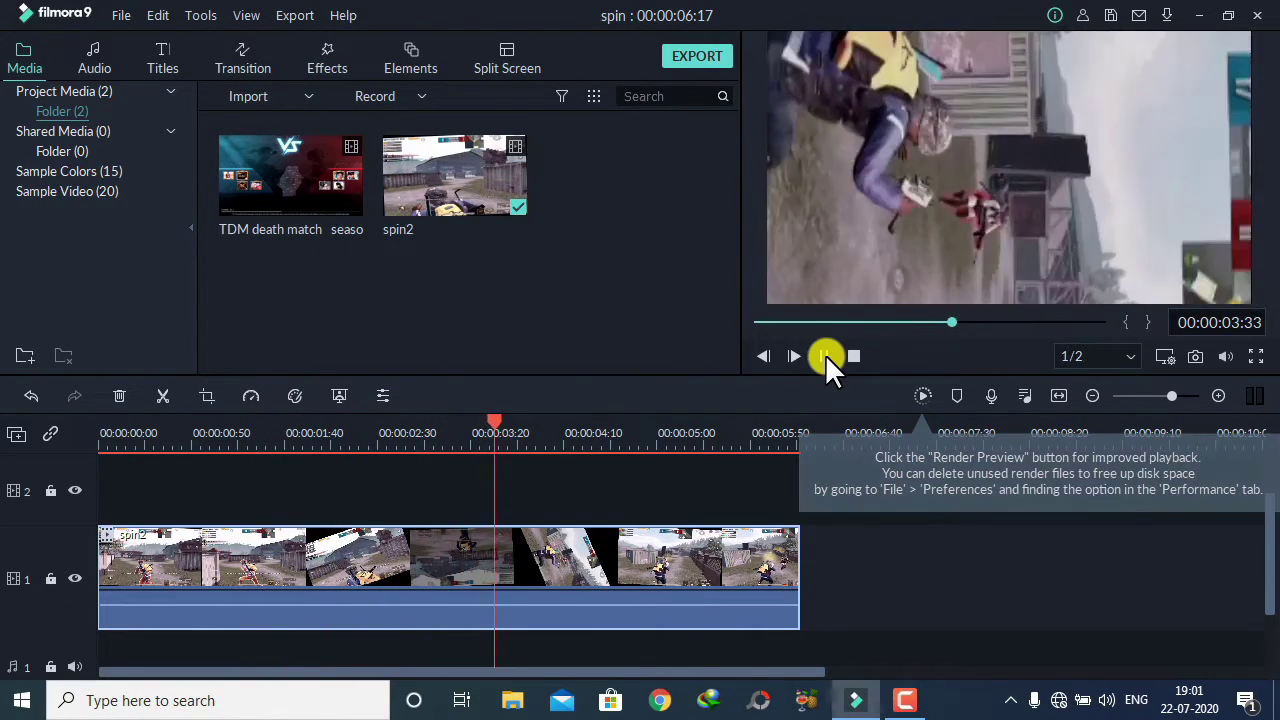
{"action": "left_click", "coordinate": [825, 355]}
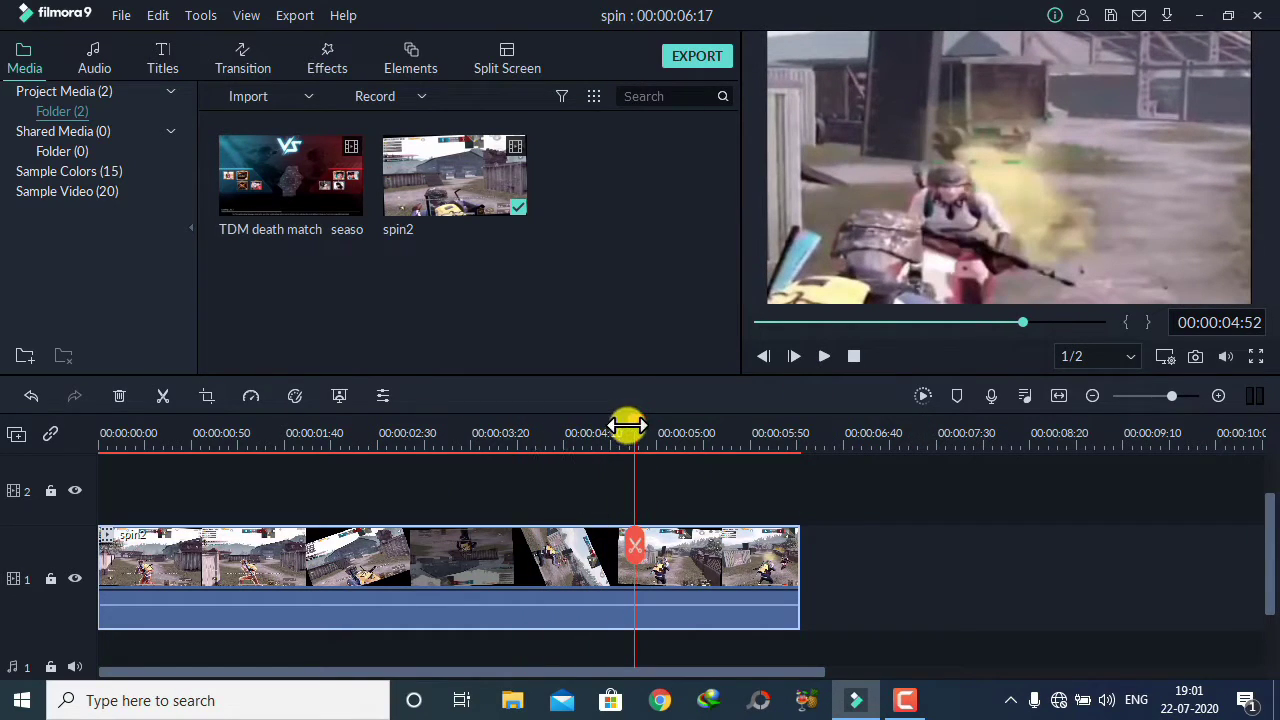
{"action": "left_click_drag", "start_coordinate": [633, 424], "coordinate": [414, 426]}
{"action": "left_click", "coordinate": [414, 546]}
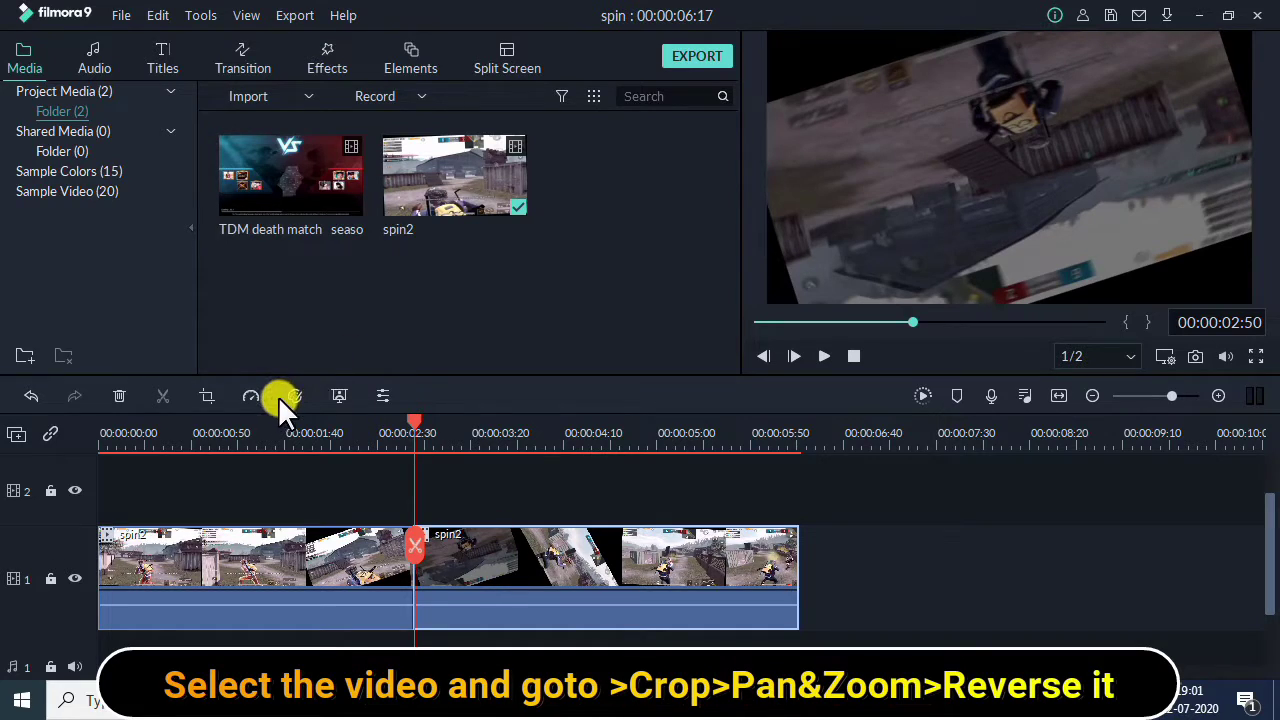
Swap the Pan & Zoom start and end frames on the second spin2 segment so it zooms out.
{"action": "left_click", "coordinate": [206, 396]}
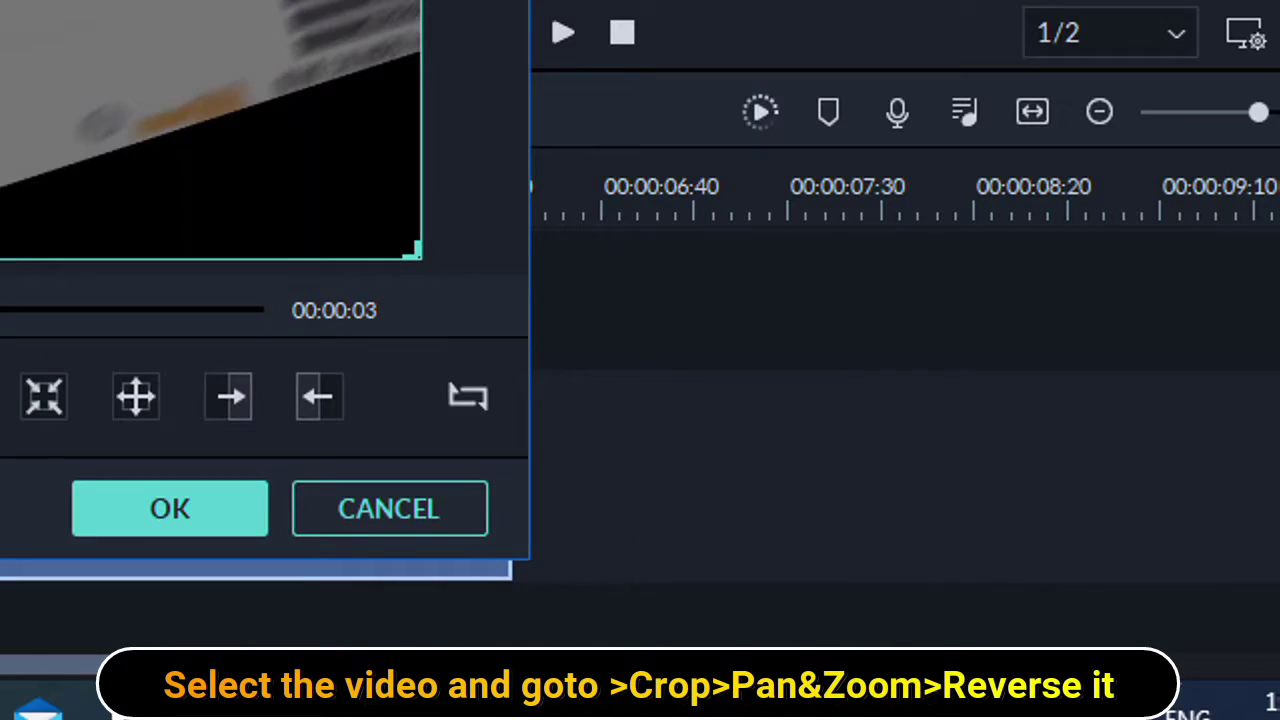
{"action": "left_click", "coordinate": [472, 398]}
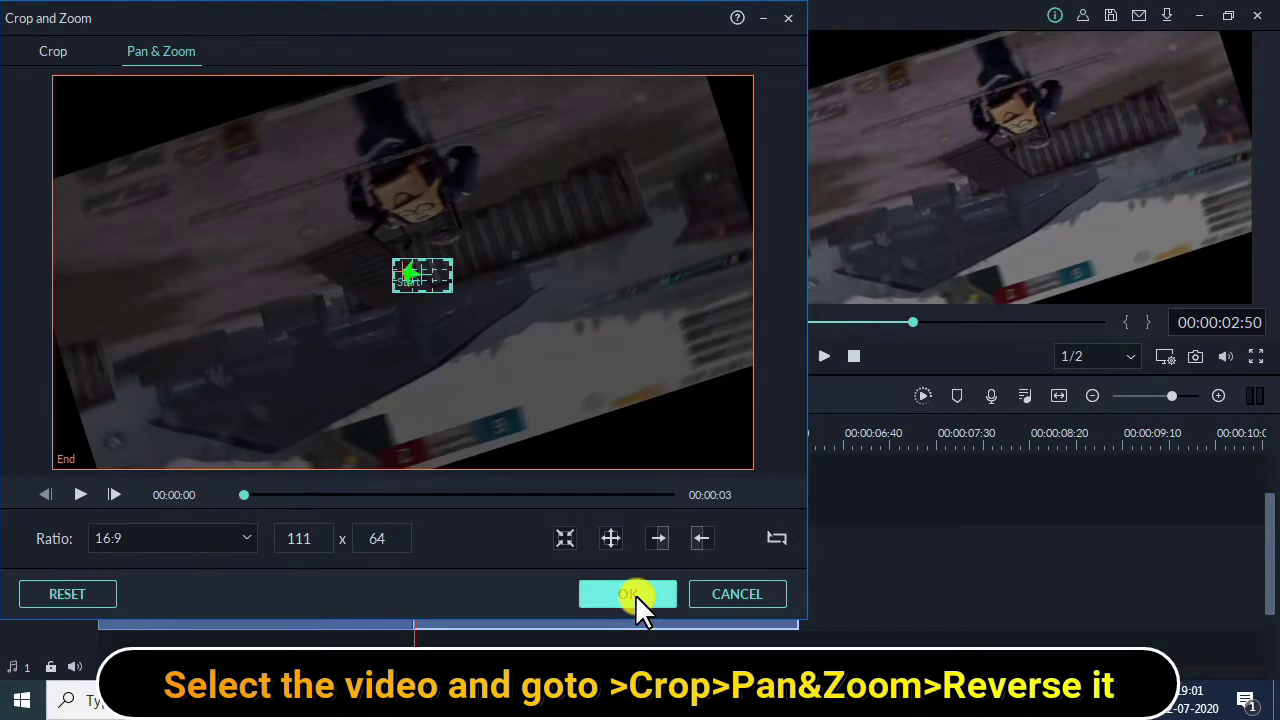
{"action": "left_click", "coordinate": [184, 514]}
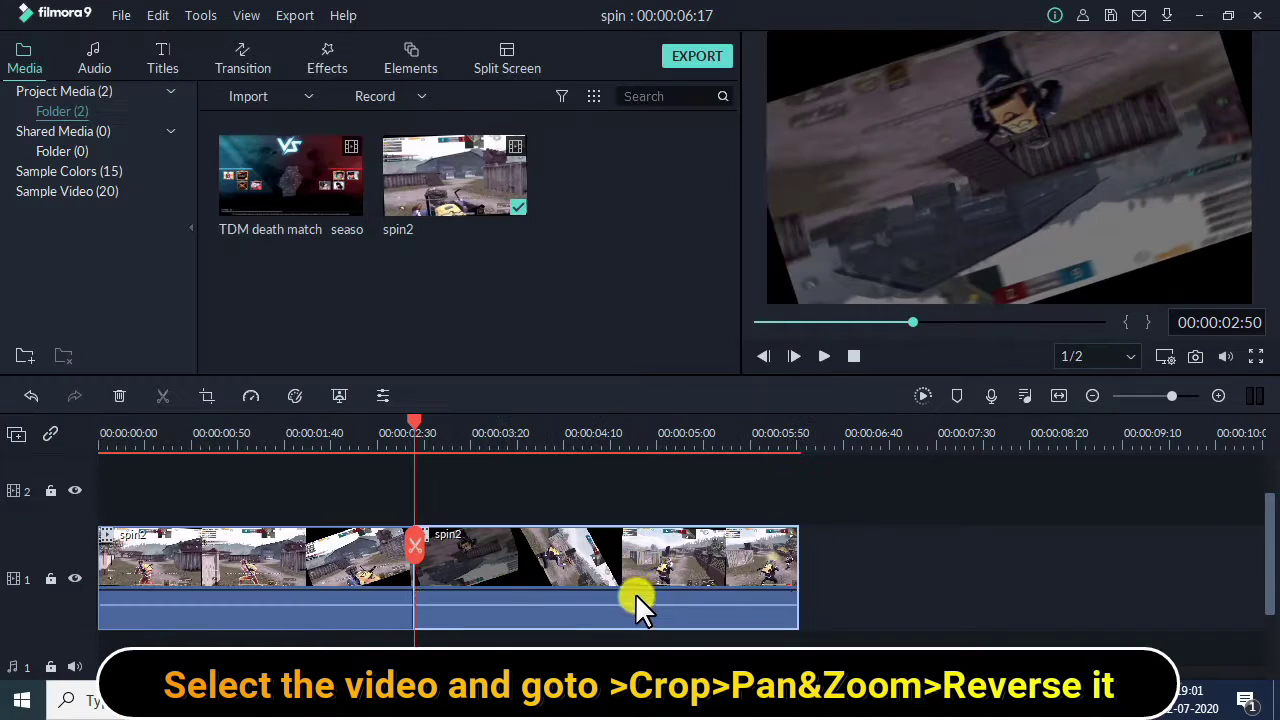
Render the timeline preview and play the zoomed spin from the beginning.
{"action": "left_click", "coordinate": [924, 396]}
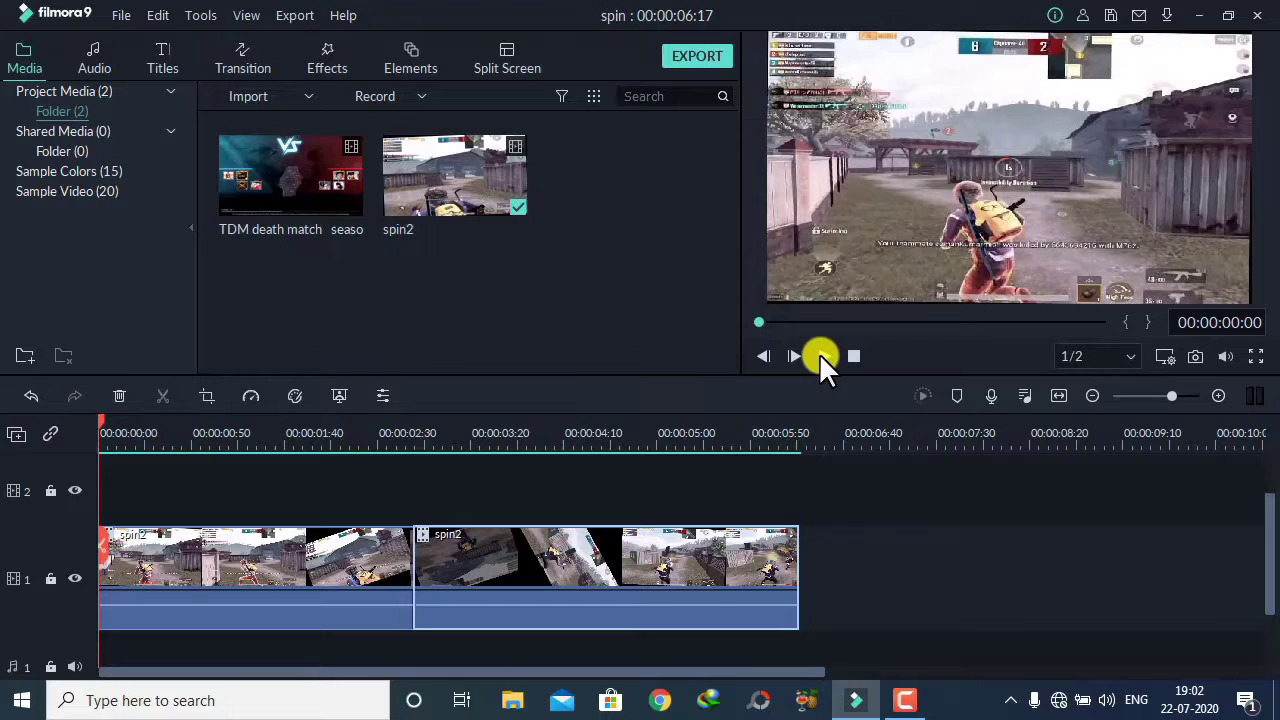
{"action": "left_click", "coordinate": [824, 358]}
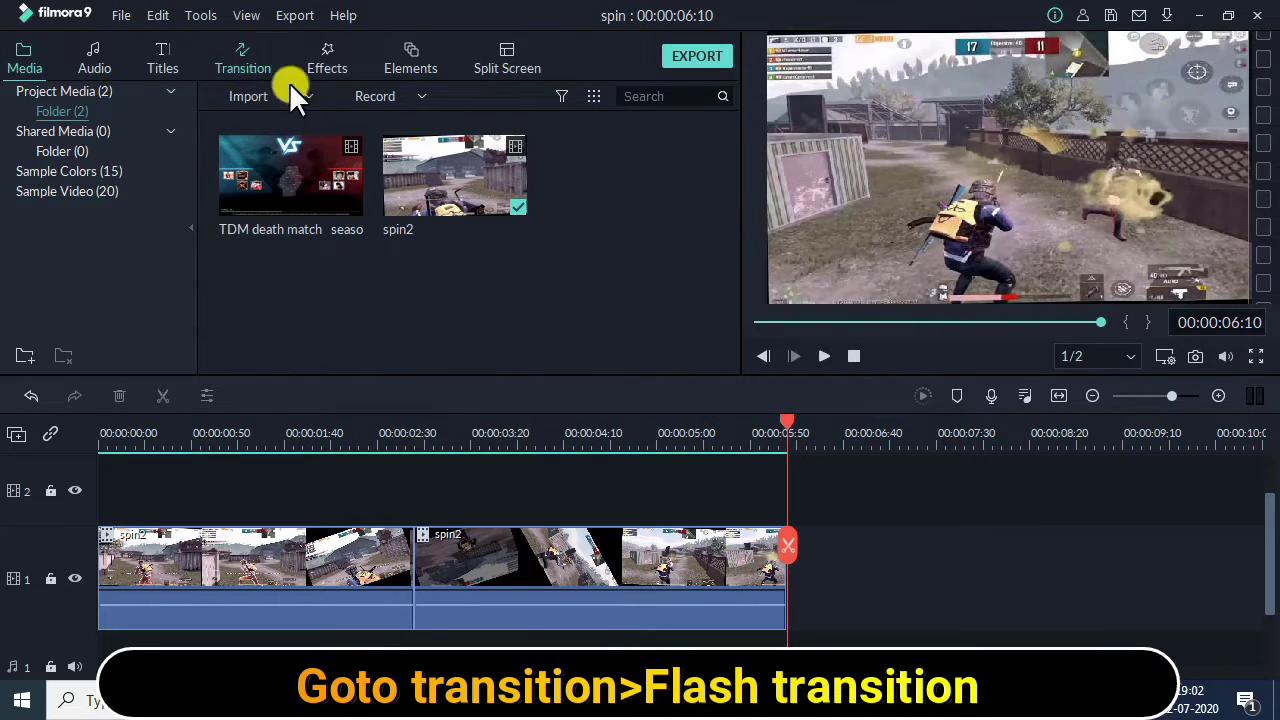
Add the Flash transition over the cut between the two spin2 segments, accepting a 2-second duration in Overlap mode.
{"action": "left_click", "coordinate": [248, 63]}
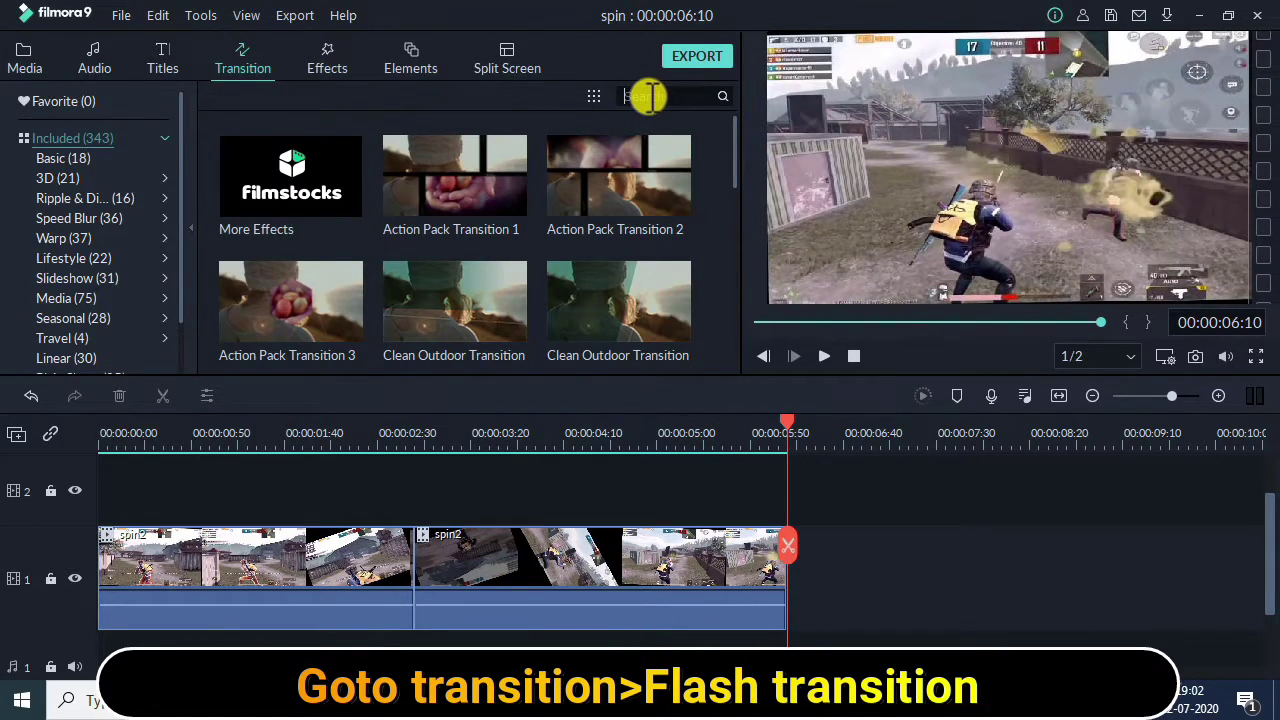
{"action": "type", "text": "flash"}
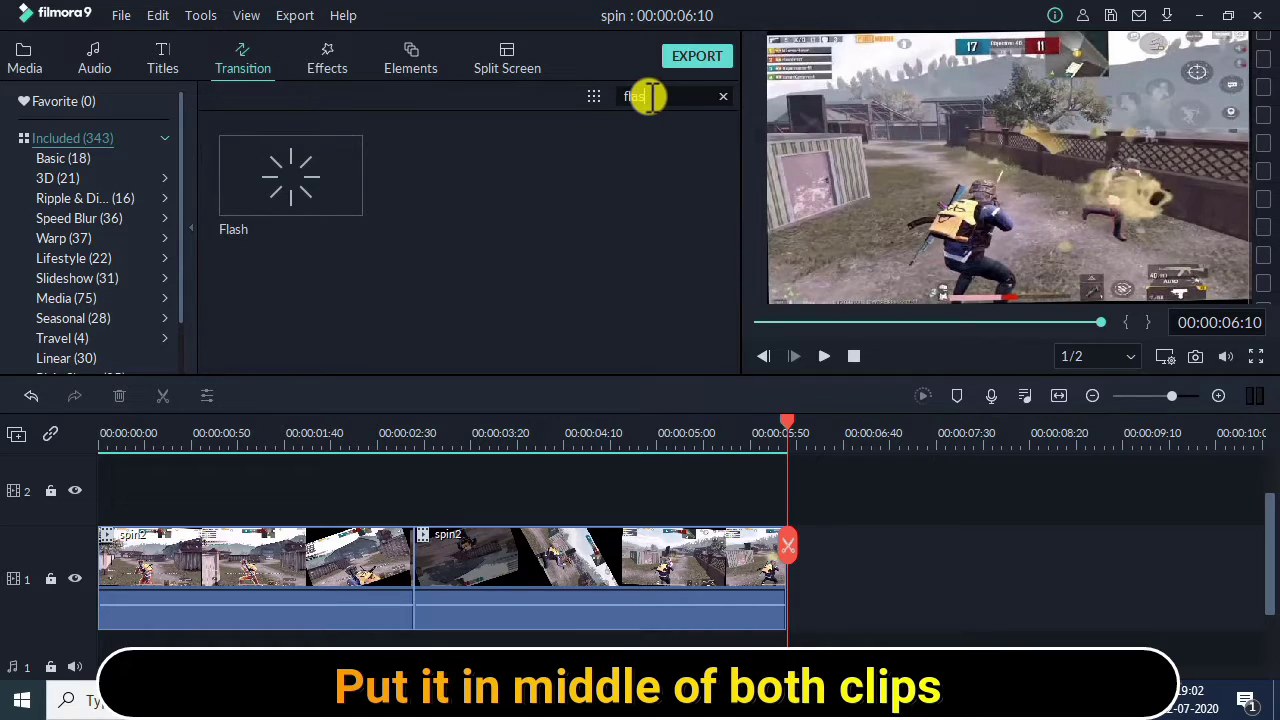
{"action": "left_click_drag", "start_coordinate": [296, 344], "coordinate": [432, 583]}
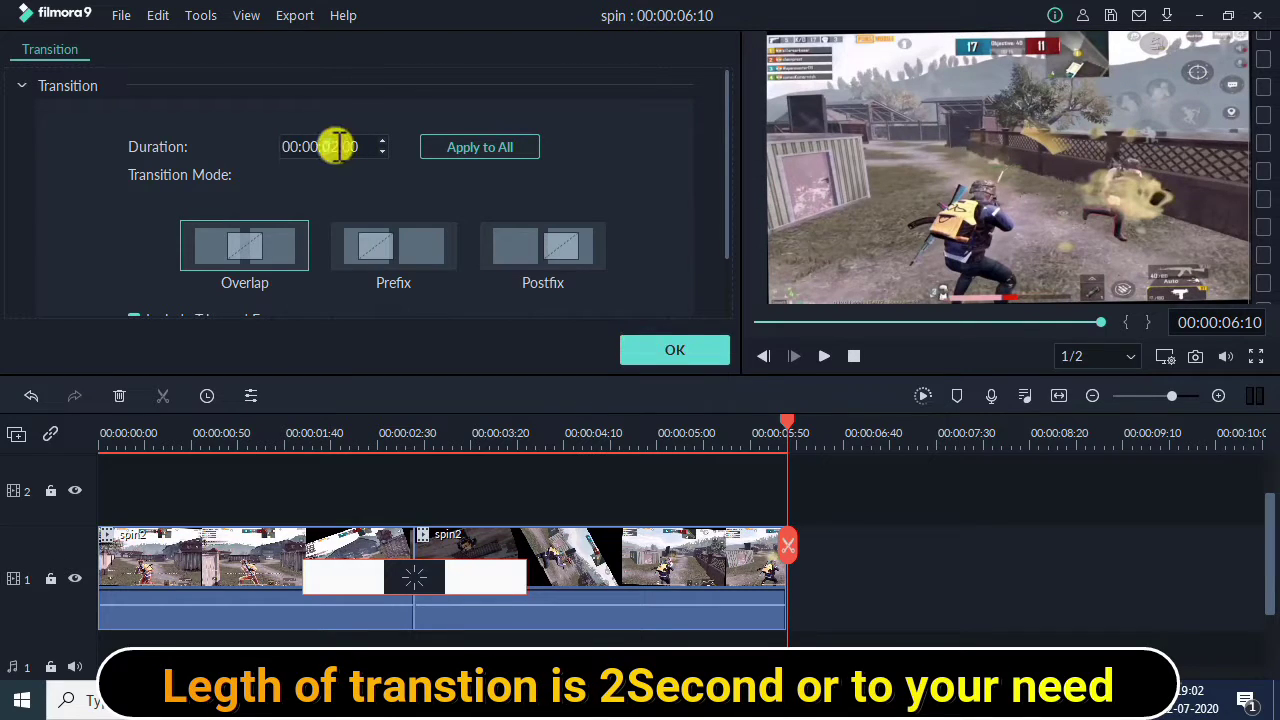
{"action": "left_click", "coordinate": [675, 350]}
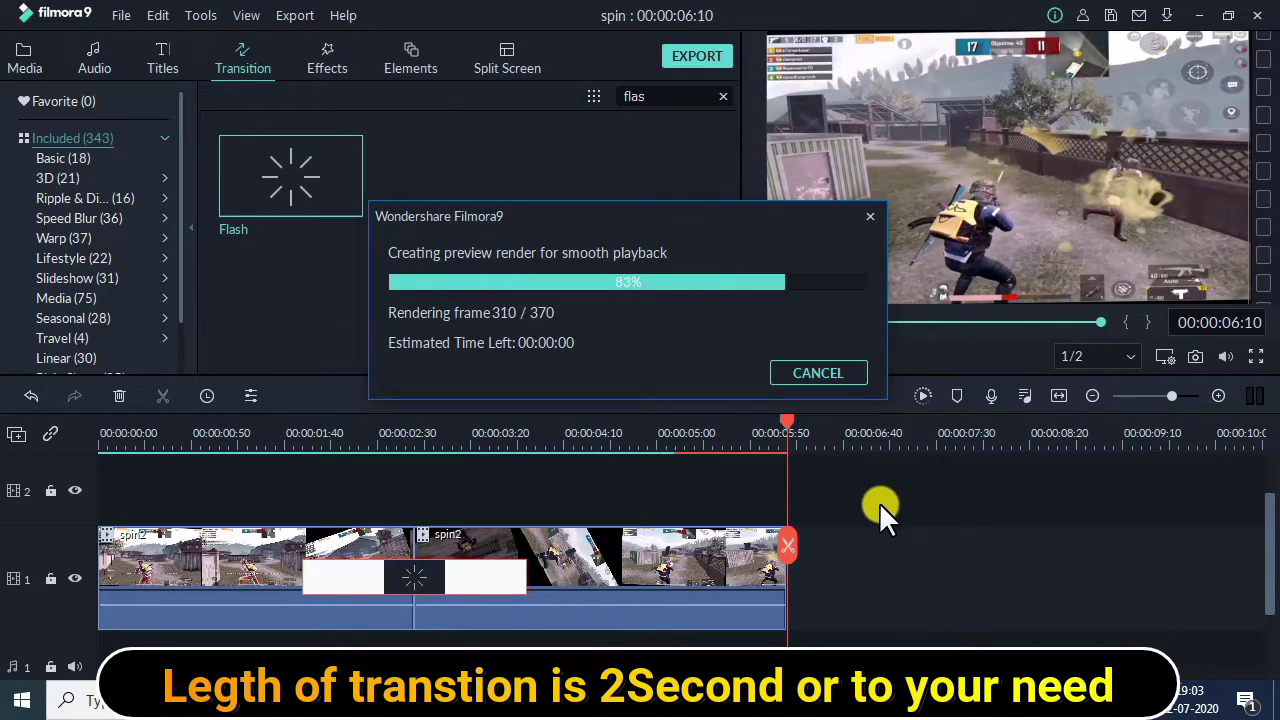
Play the spin with its Flash transition from the beginning of the timeline.
{"action": "left_click_drag", "start_coordinate": [790, 436], "coordinate": [100, 466]}
{"action": "left_click", "coordinate": [822, 357]}
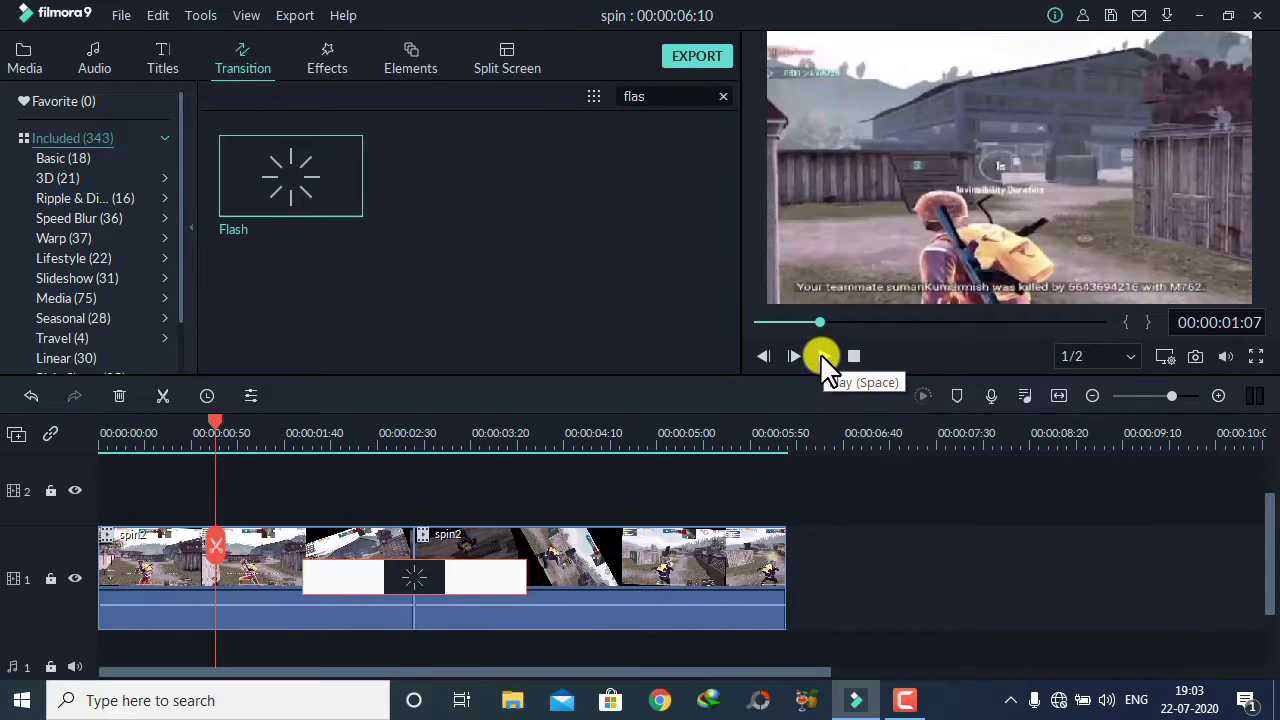
{"action": "left_click", "coordinate": [454, 598]}
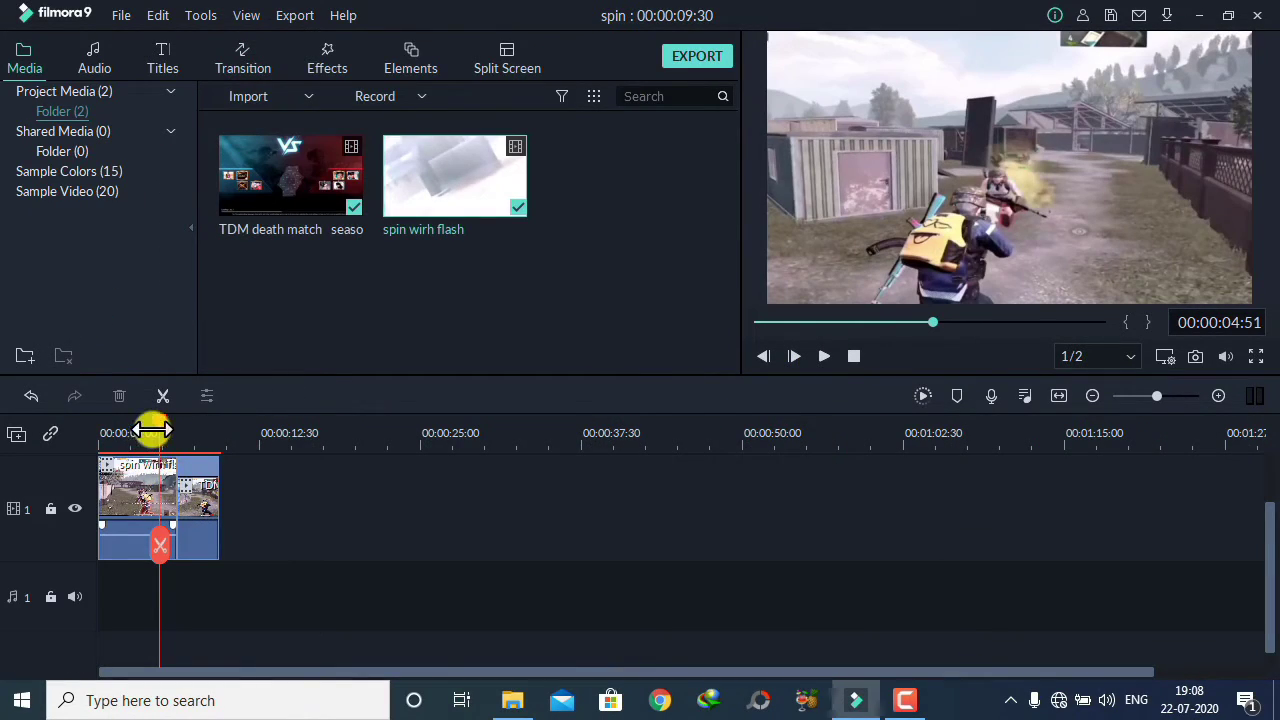
Scrub frame by frame to the join between the flash spin clip and the TDM death match clip at 00:00:06:12.
{"action": "left_click", "coordinate": [169, 428]}
{"action": "left_click_drag", "start_coordinate": [169, 422], "coordinate": [173, 423]}
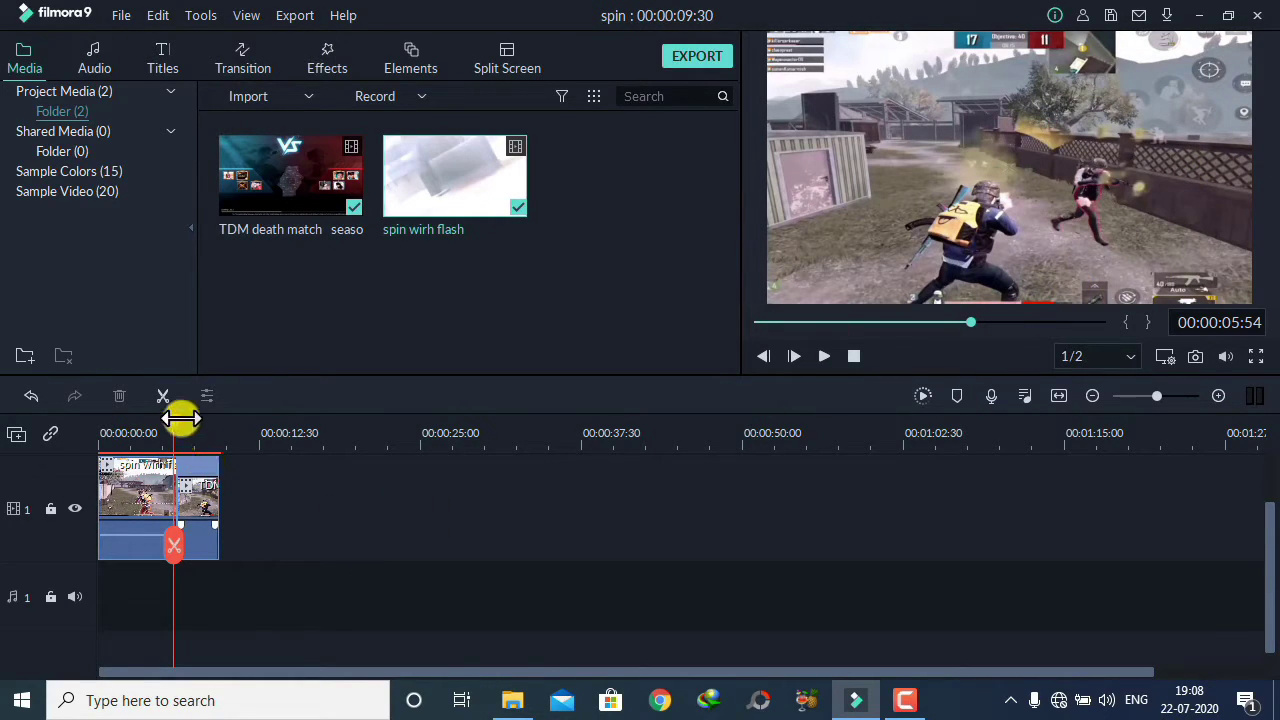
{"action": "left_click_drag", "start_coordinate": [173, 418], "coordinate": [178, 423]}
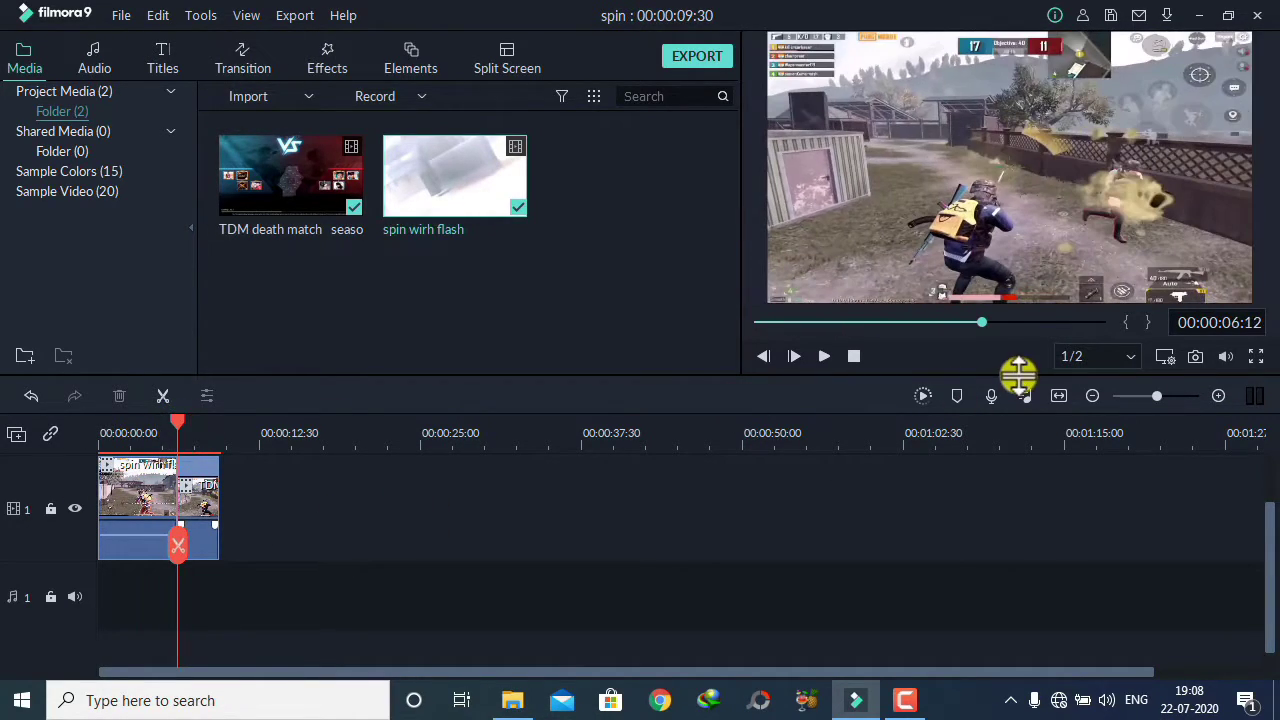
Pull the TDM death match clip away, rejoin it to the flash spin clip at 00:00:06:08, and review the timeline from the start.
{"action": "left_click_drag", "start_coordinate": [193, 494], "coordinate": [541, 505]}
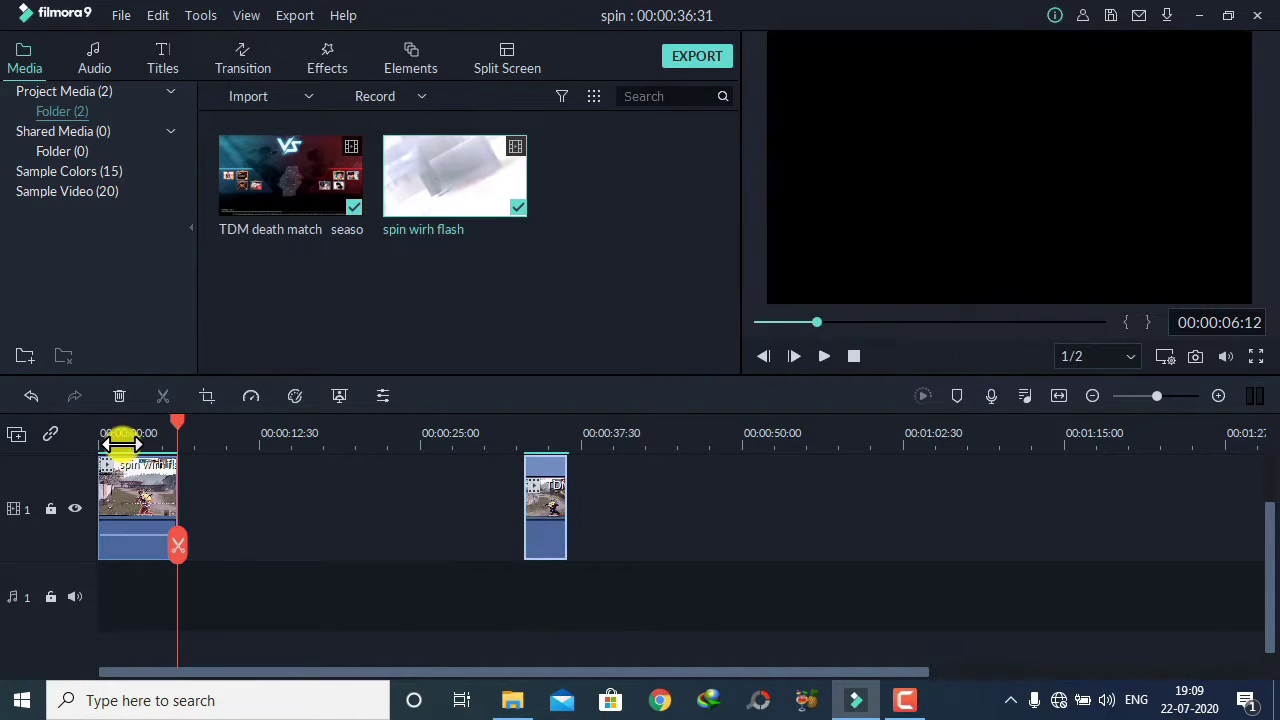
{"action": "mouse_move", "coordinate": [175, 427]}
{"action": "left_mouse_down"}
{"action": "mouse_move", "coordinate": [78, 441]}
{"action": "mouse_move", "coordinate": [176, 450]}
{"action": "left_mouse_up"}
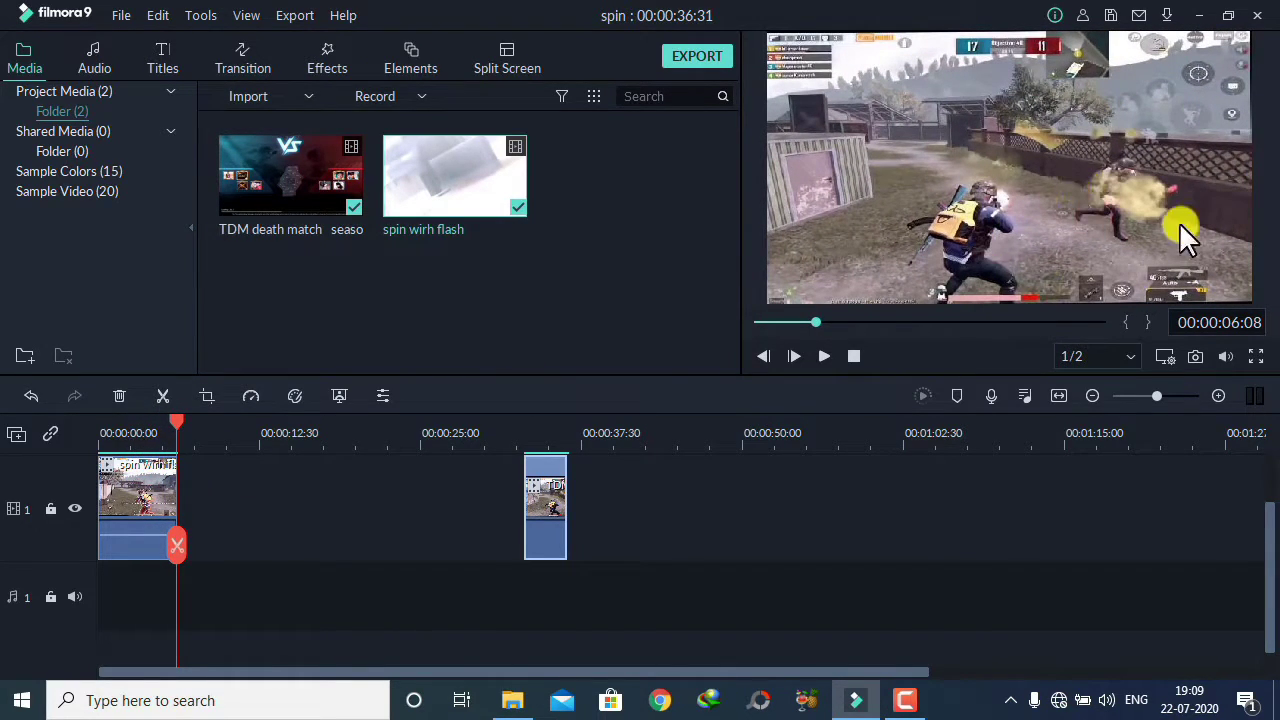
{"action": "left_click_drag", "start_coordinate": [543, 493], "coordinate": [193, 490]}
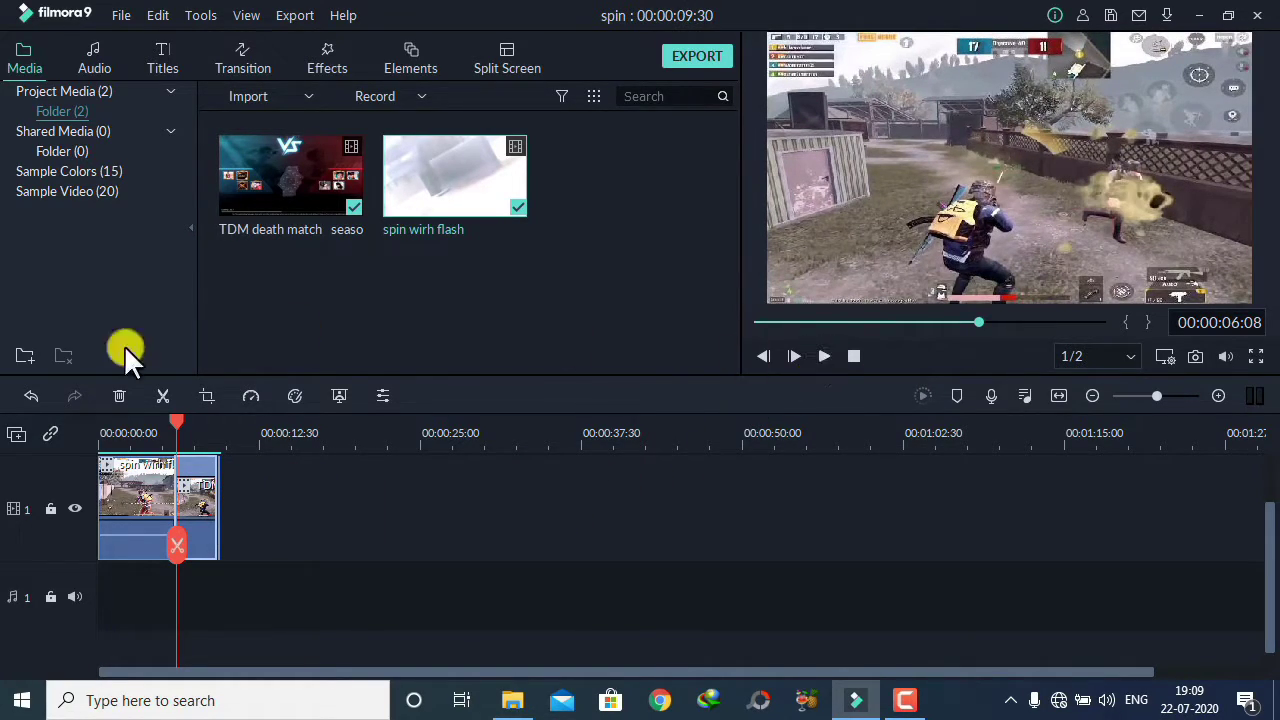
{"action": "left_click_drag", "start_coordinate": [165, 416], "coordinate": [77, 429]}
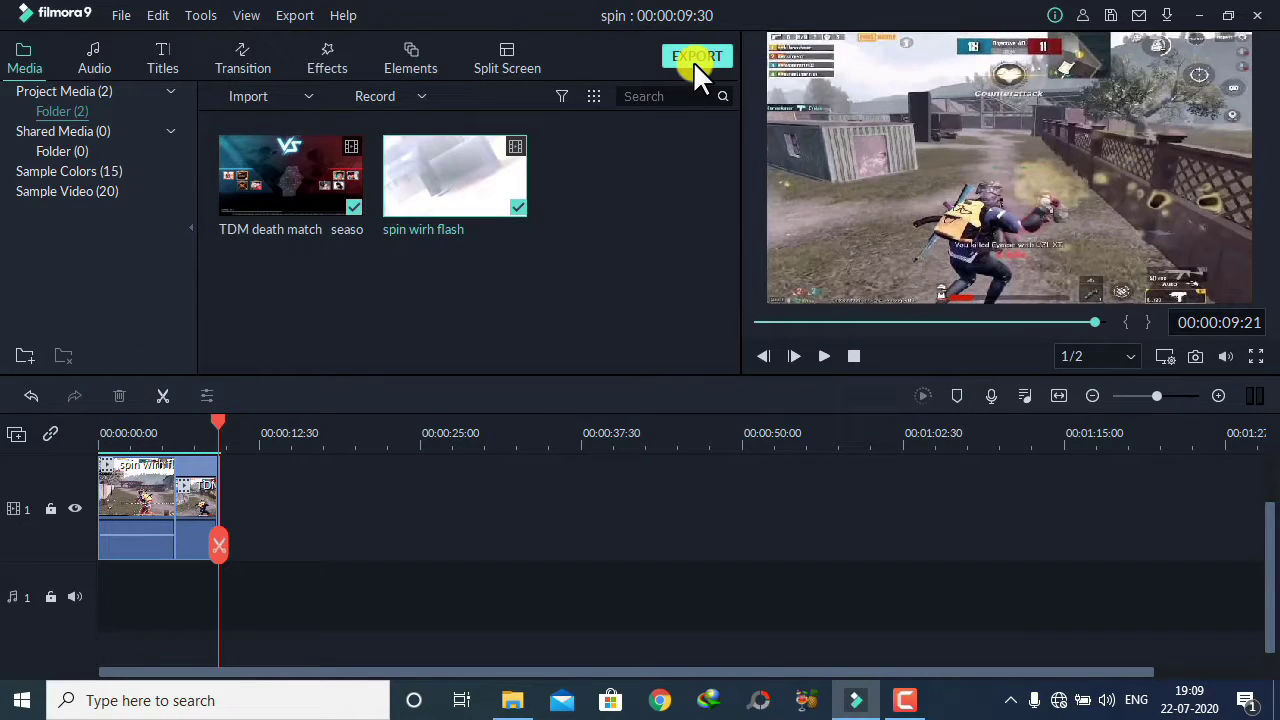